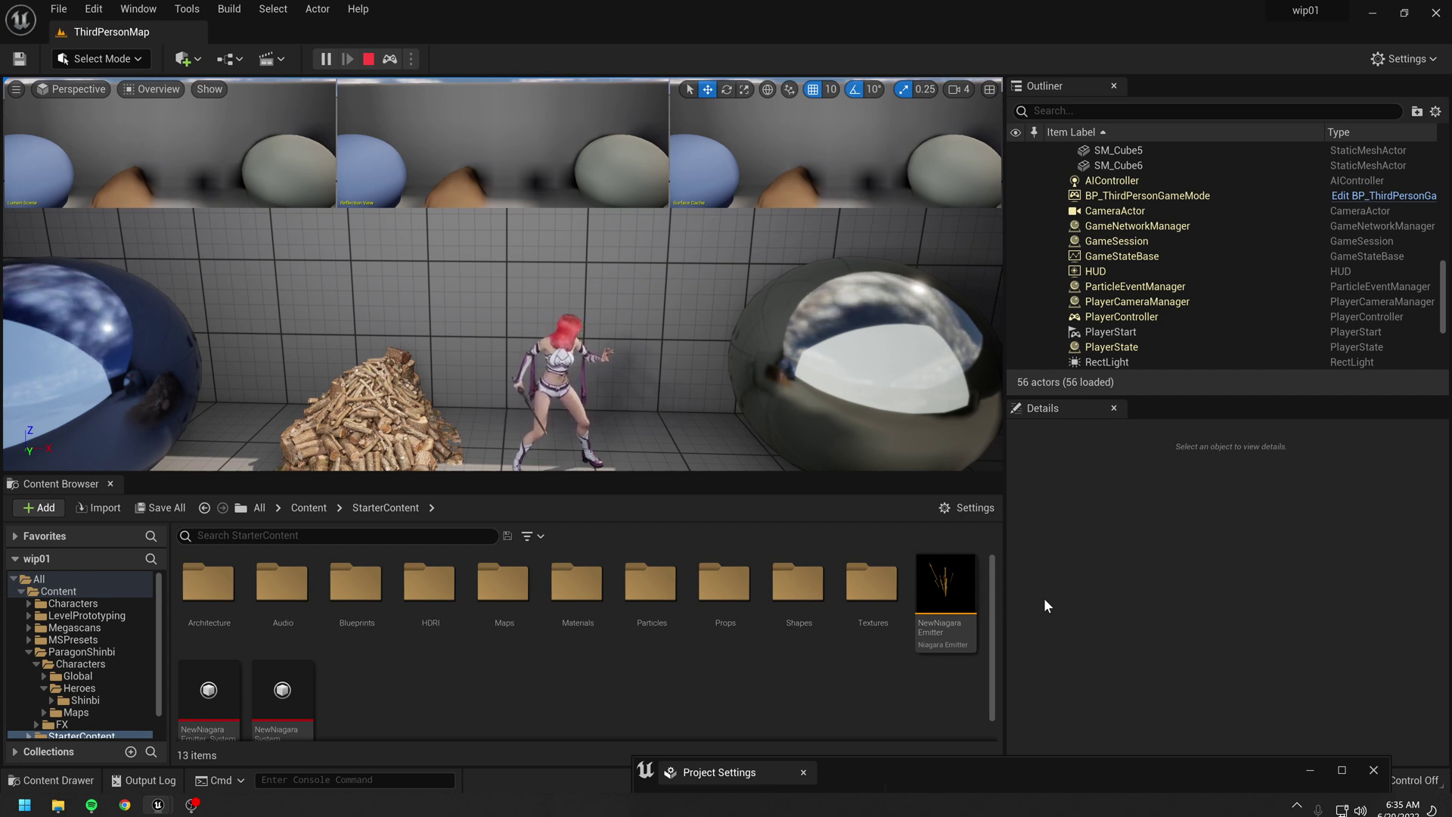
Inspect the running scene, selecting the chopped wood pile, the blue sphere and the grey reflective sphere in turn
drag(686, 414, 669, 467)
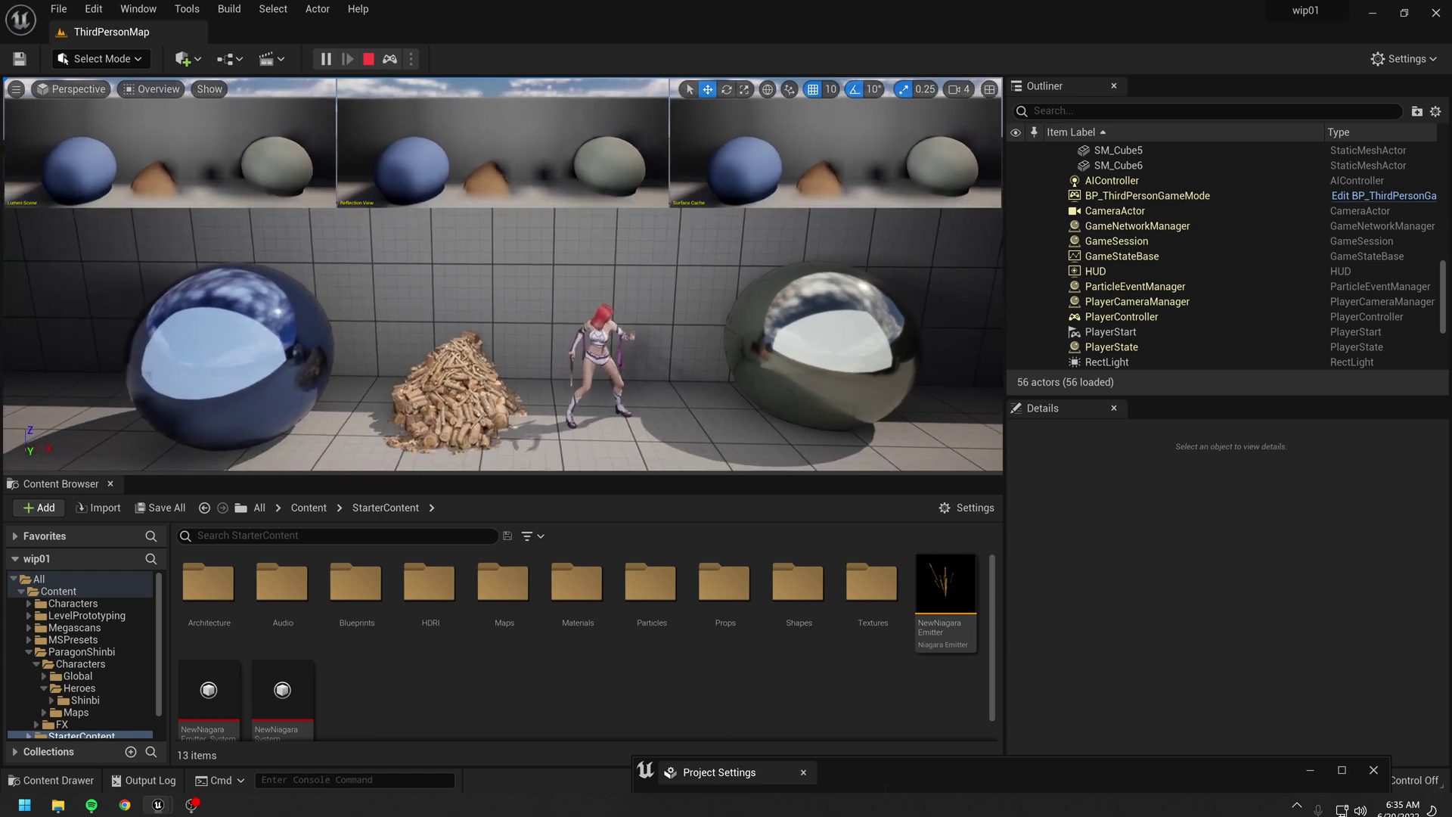
click(441, 400)
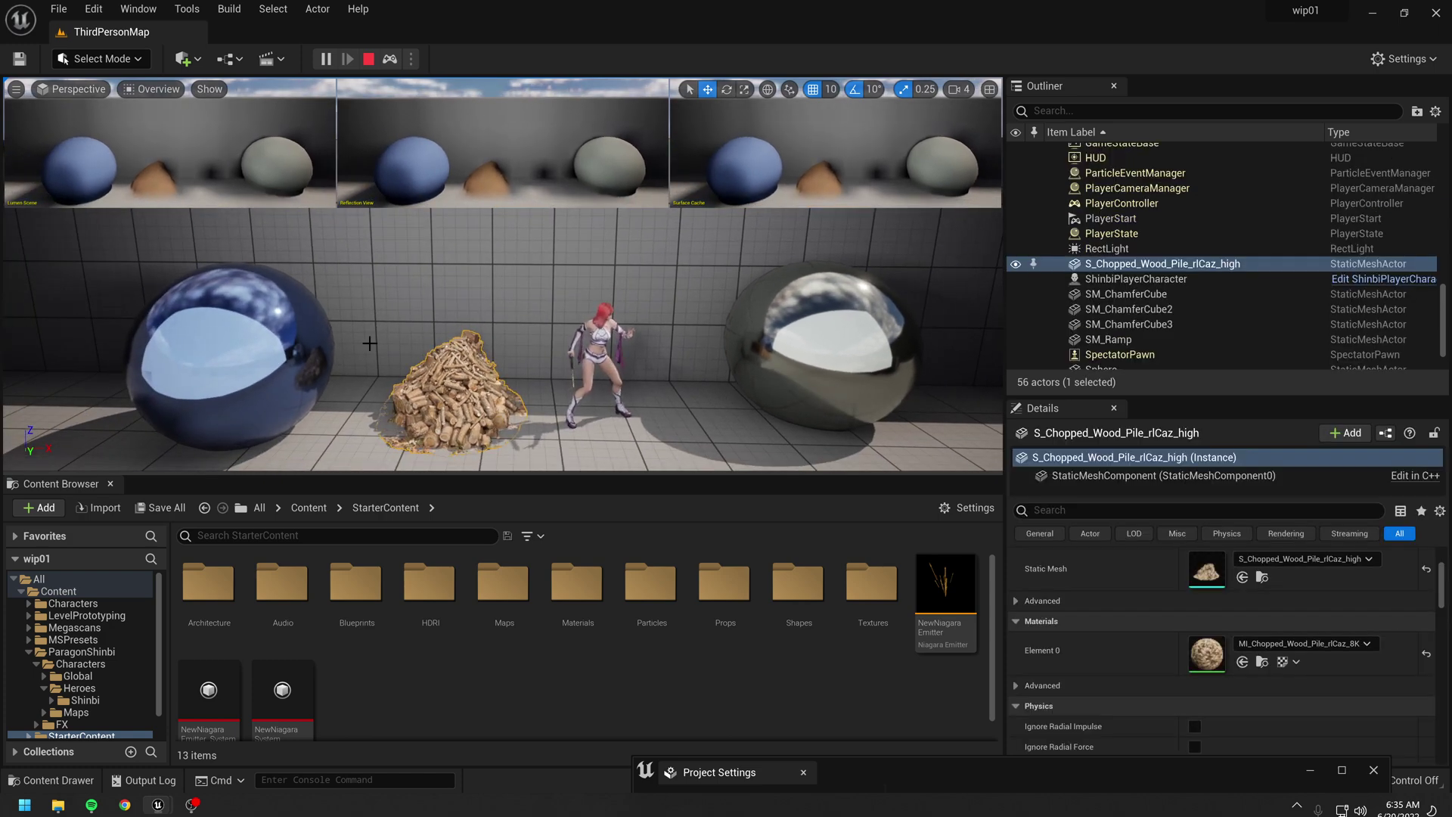
click(230, 354)
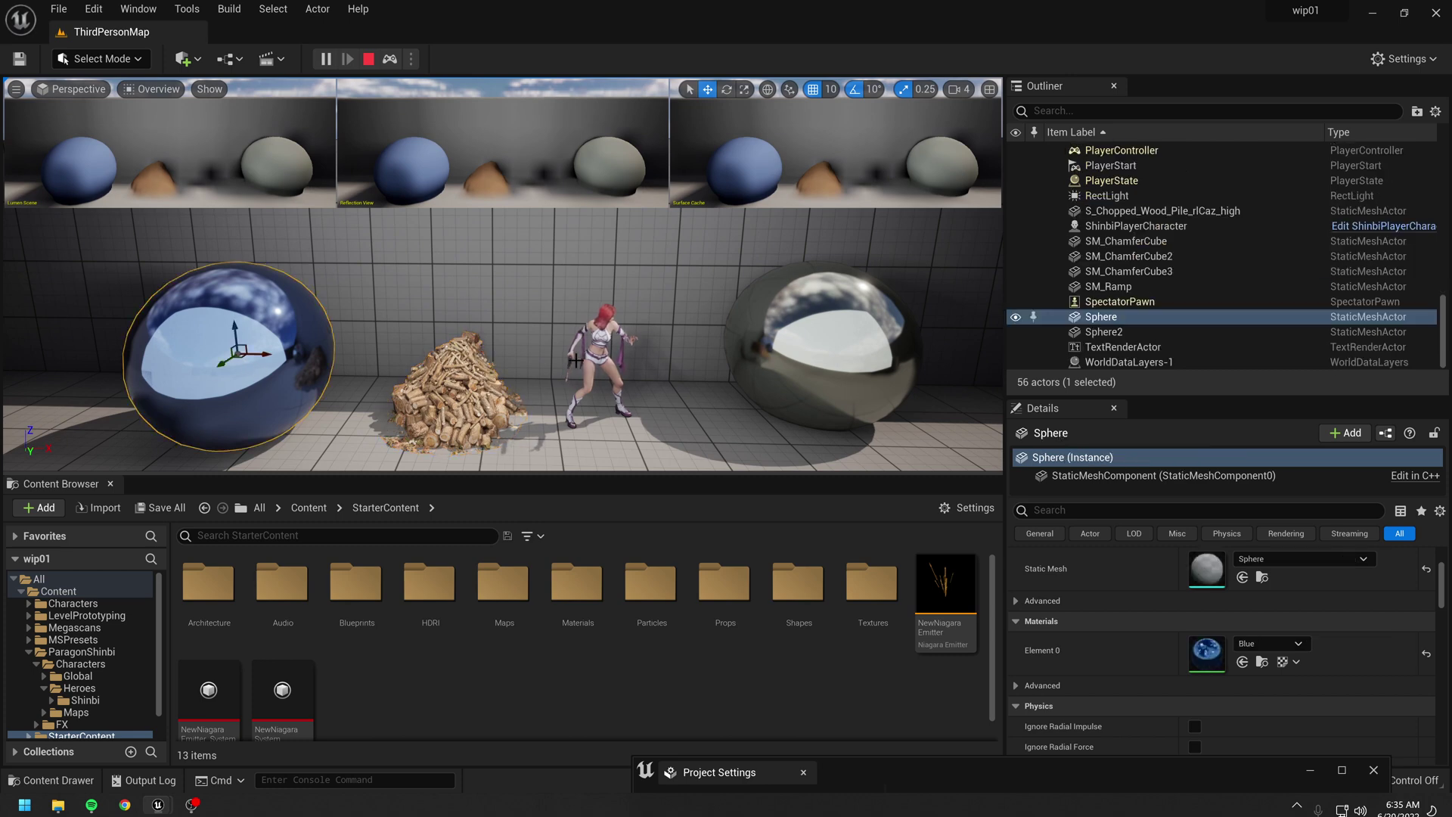
click(822, 357)
right_drag(660, 404, 684, 414)
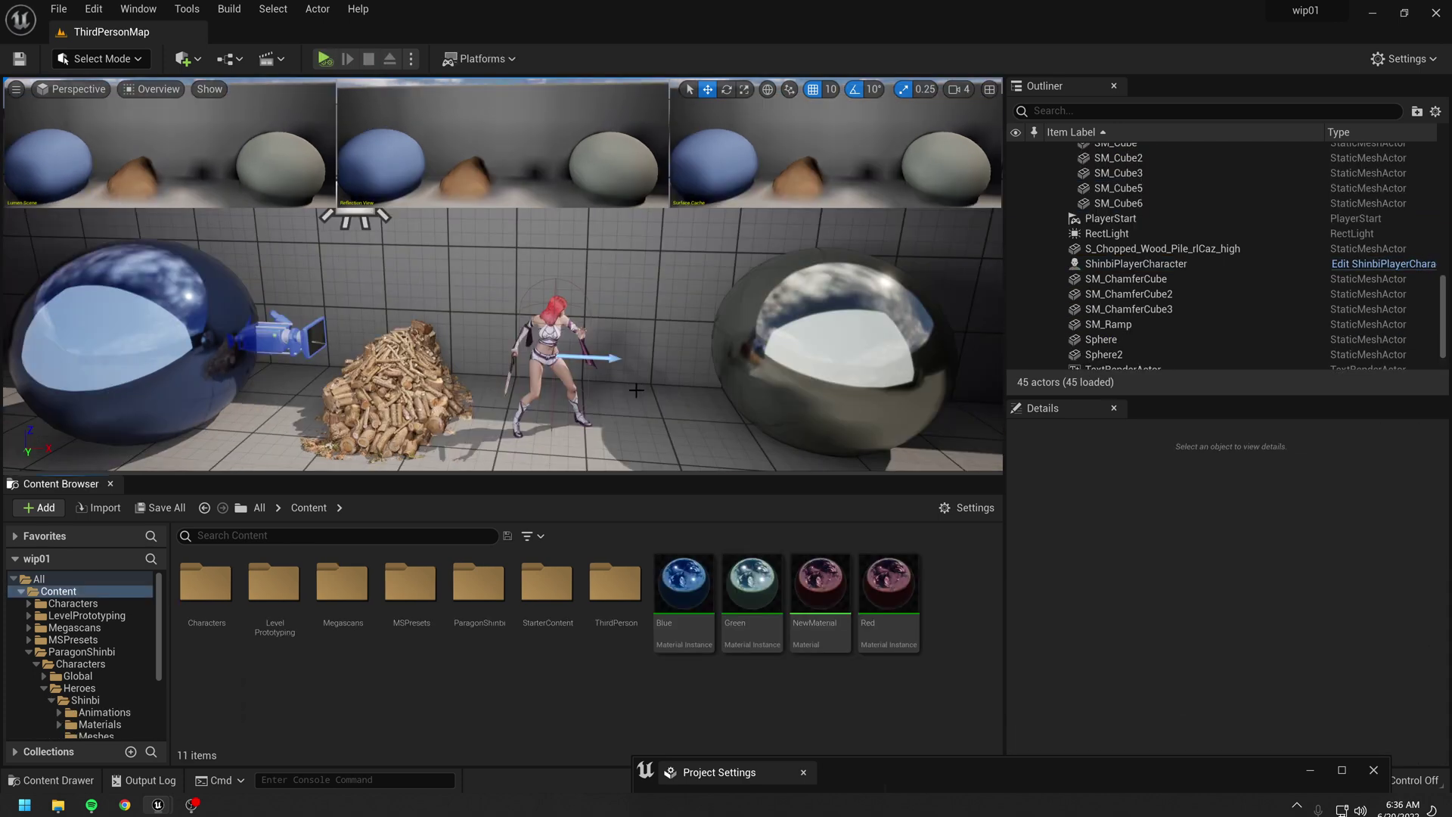
Switch the viewport's view mode from the Lumen visualization to Lit
right_drag(636, 390, 658, 411)
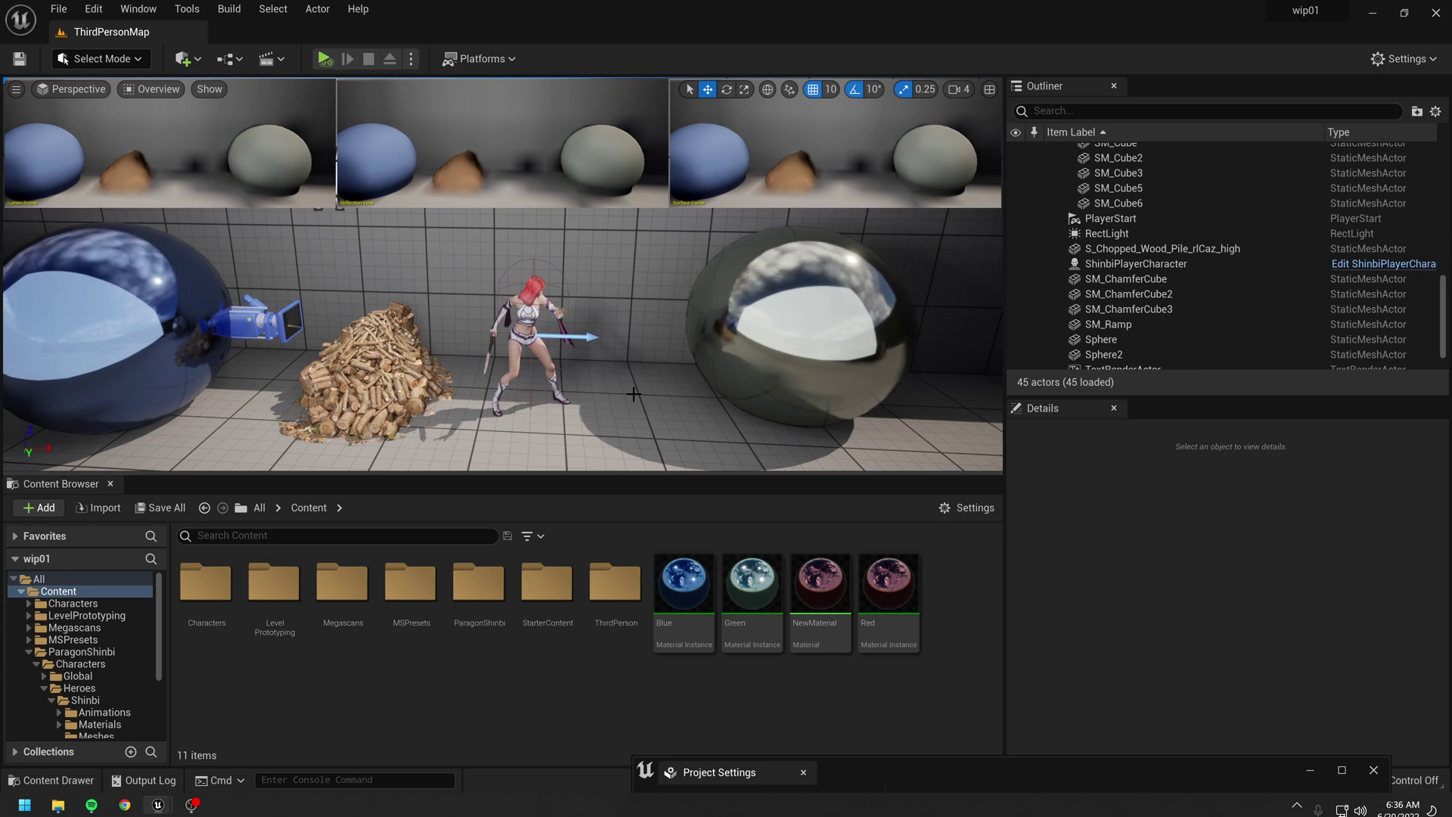
right_drag(502, 274, 522, 255)
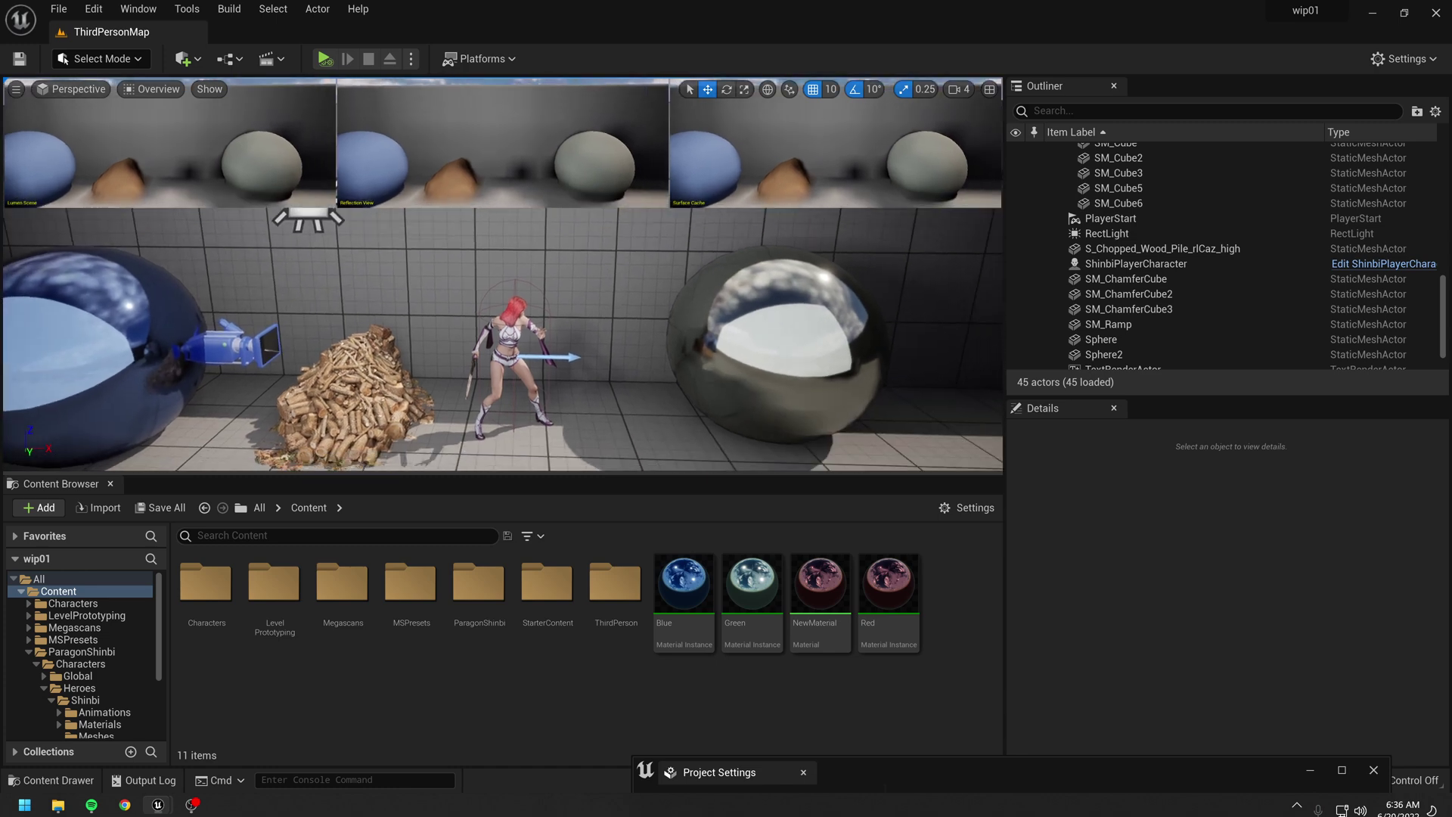
click(186, 58)
click(183, 61)
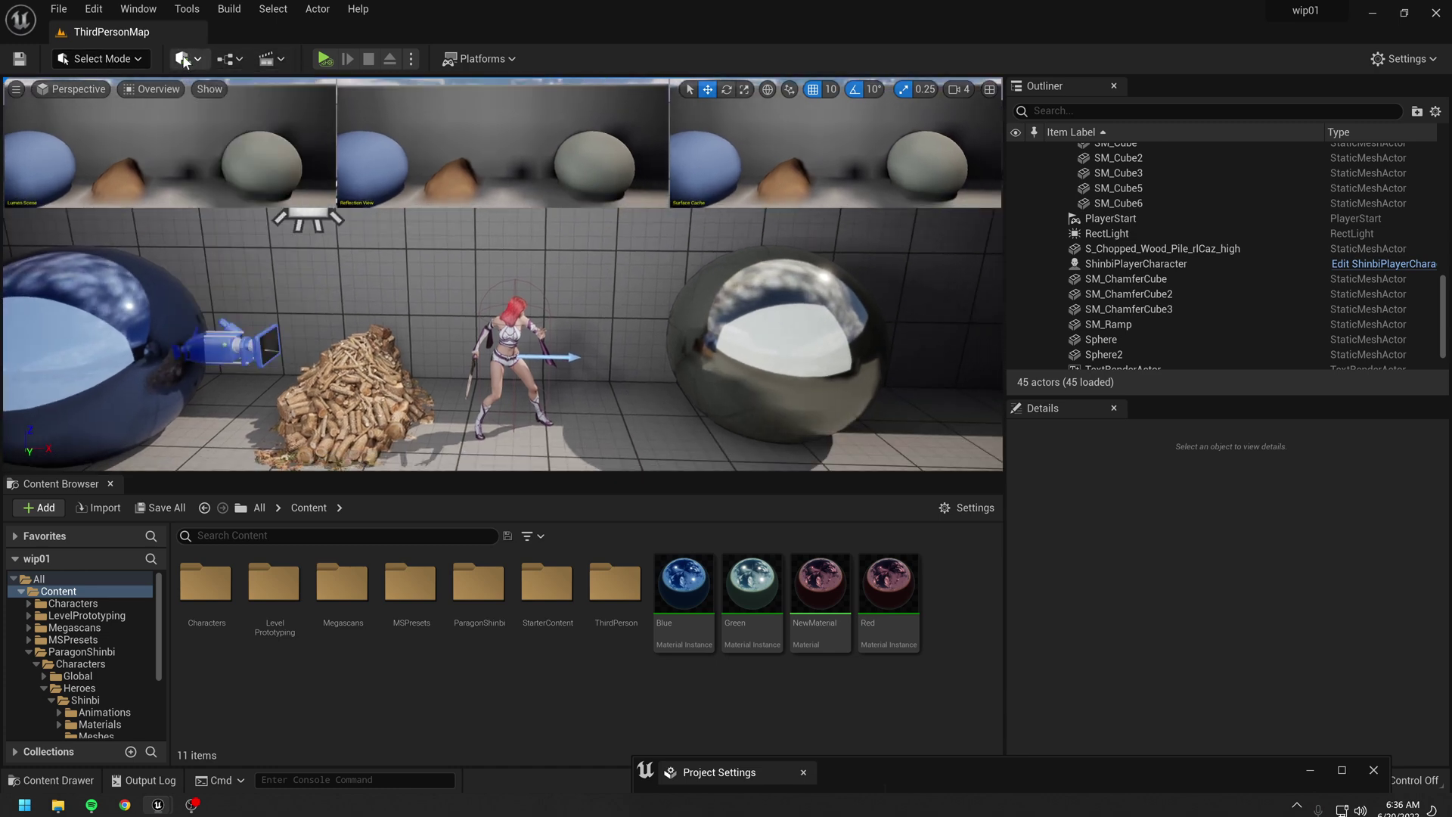
click(78, 89)
click(152, 89)
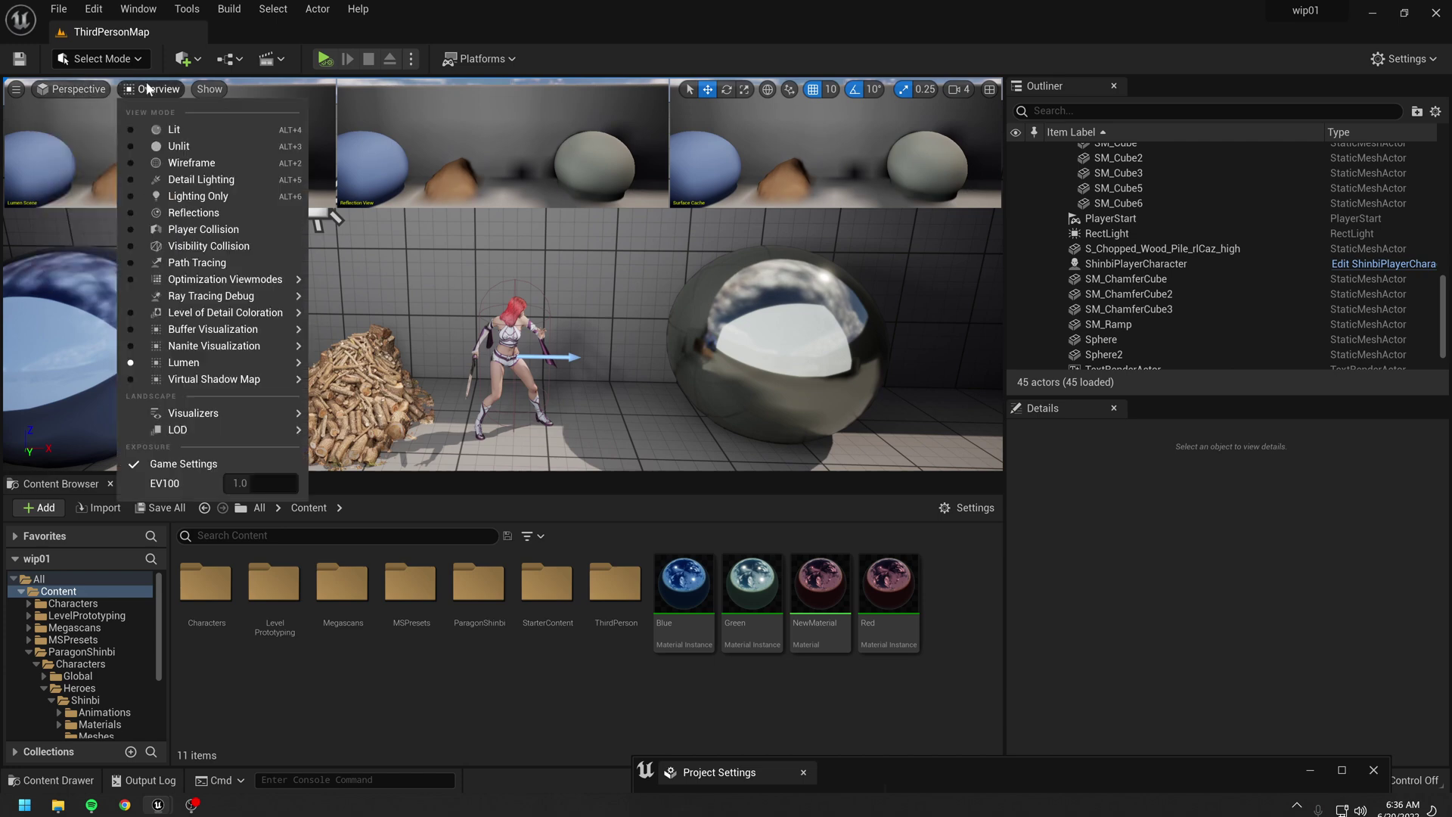
mouse_move(299, 364)
click(174, 129)
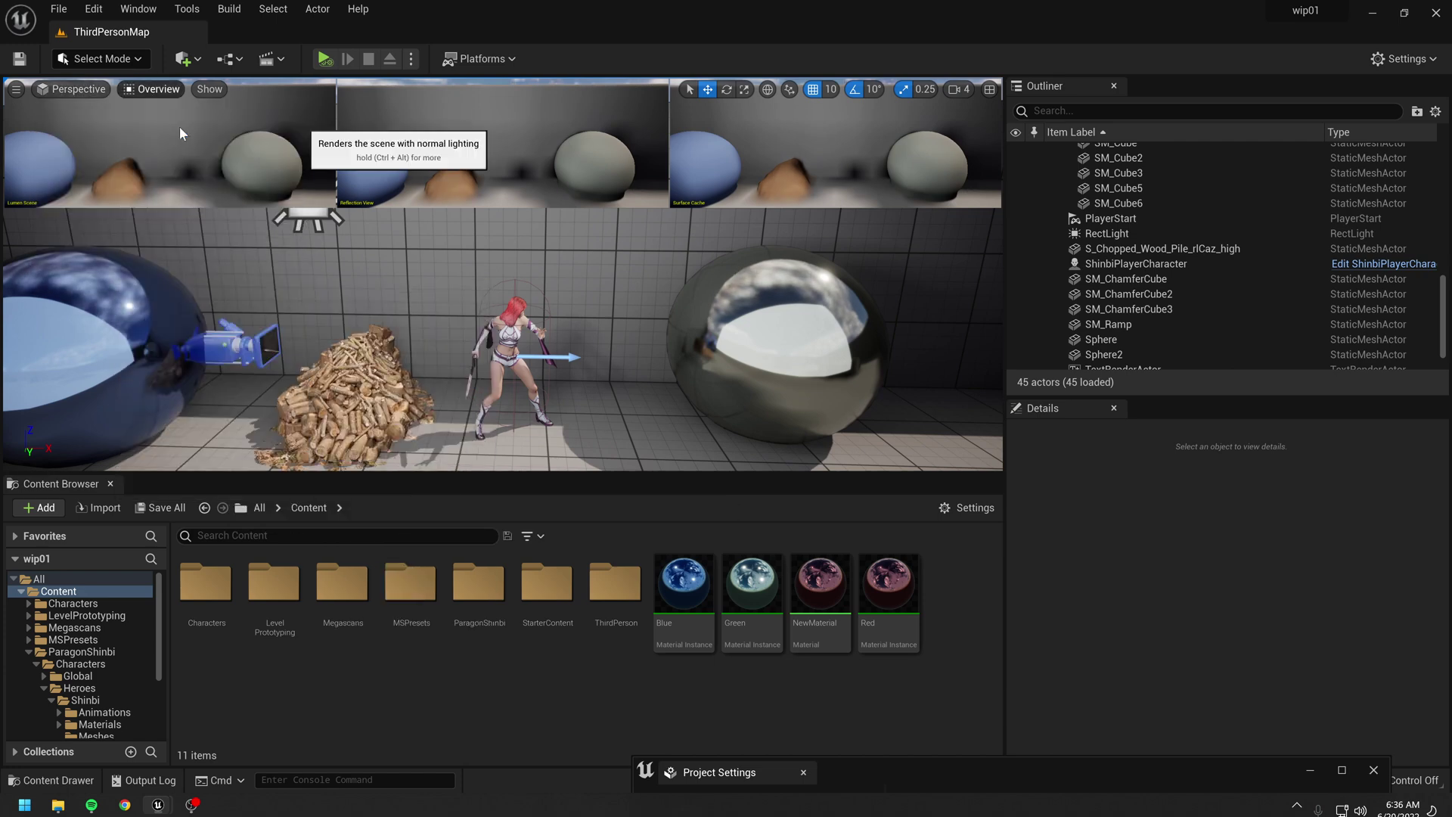
Set the viewport's view mode to the Lumen Overview visualization
click(138, 89)
click(137, 85)
right_drag(217, 120, 148, 100)
click(133, 91)
mouse_move(244, 361)
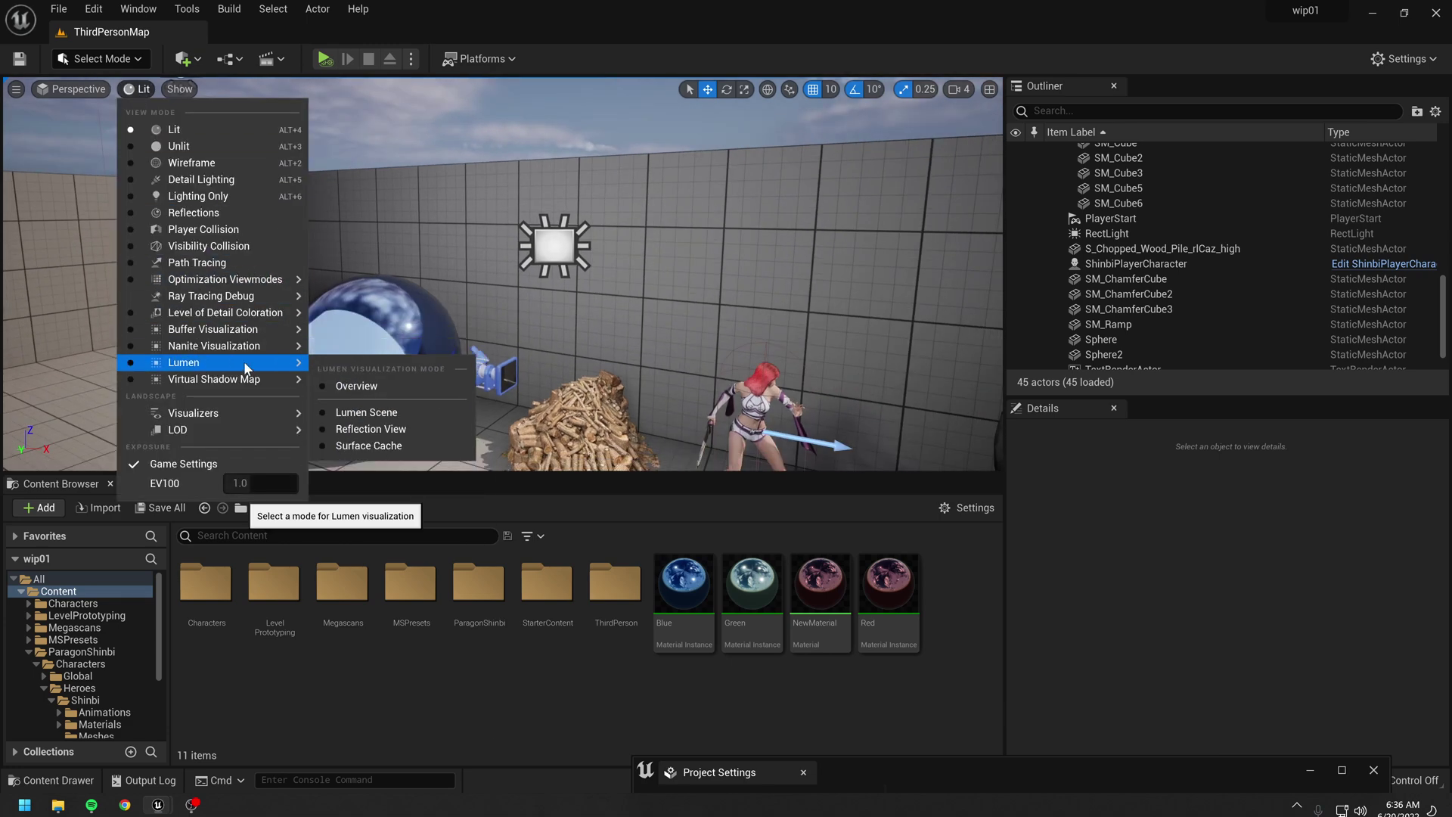
click(344, 388)
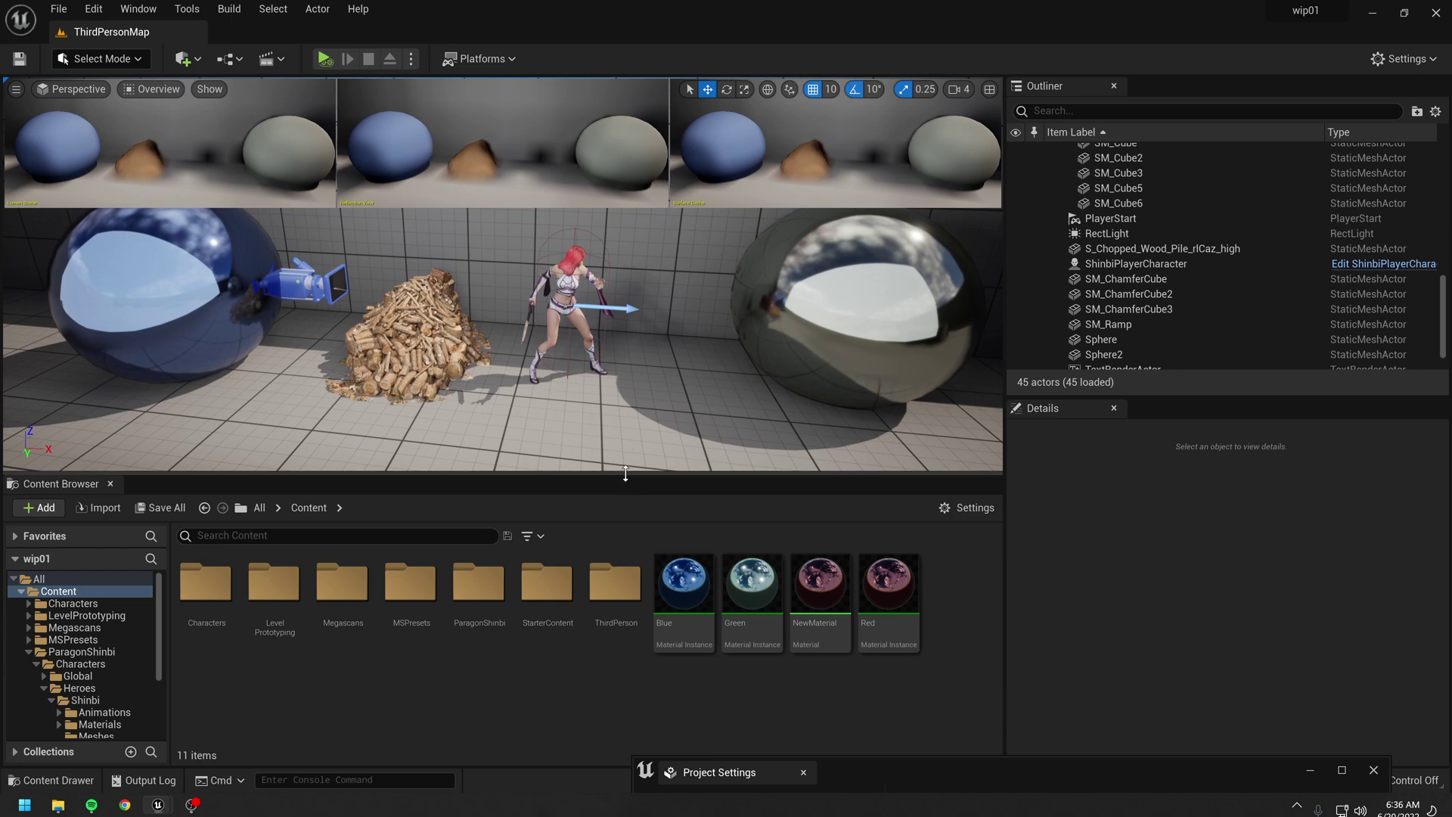
Enlarge the viewport by shrinking the Content Browser below it and the Outliner and Details area beside it
drag(618, 475, 610, 641)
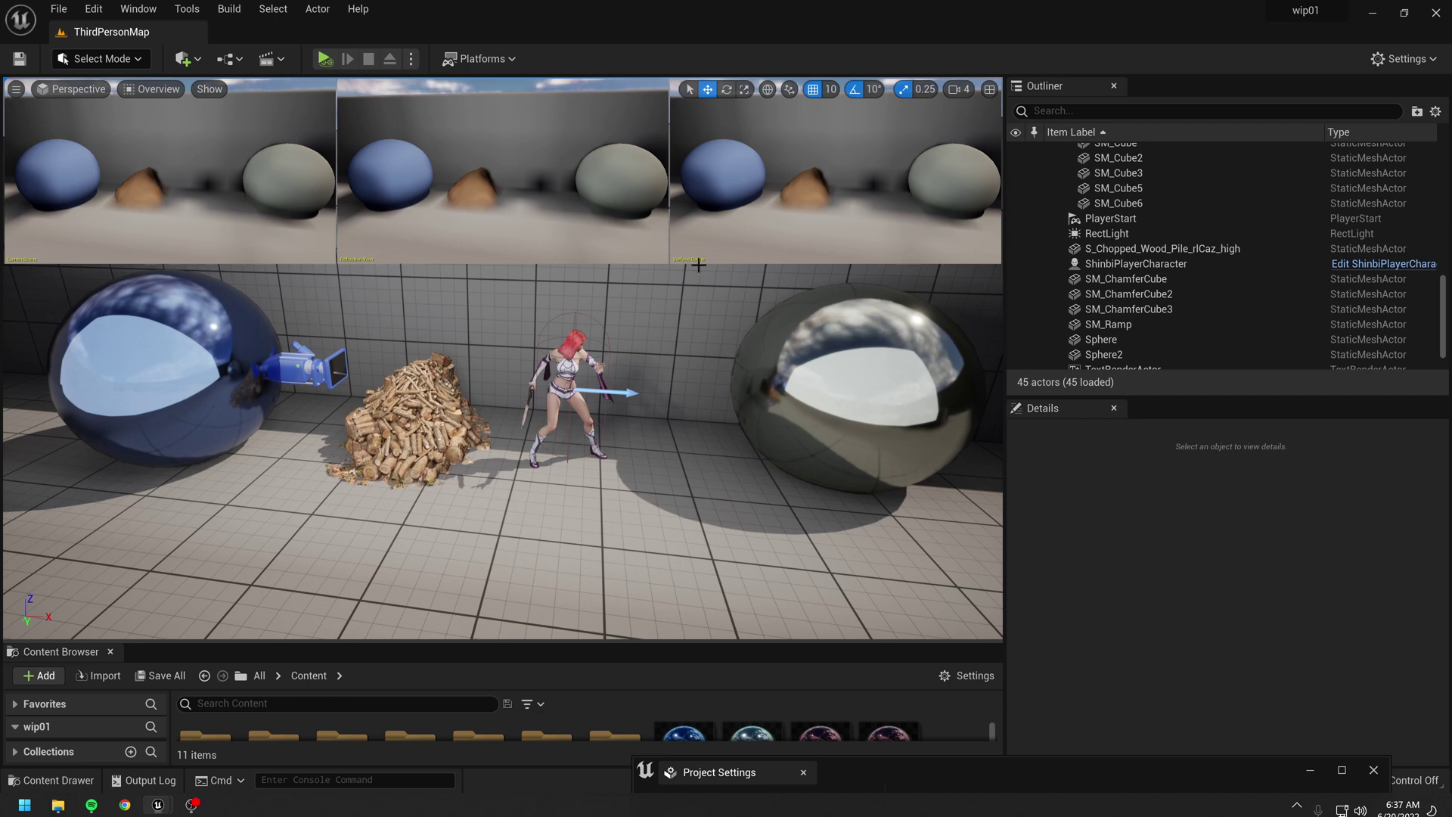
right_drag(677, 320, 724, 321)
drag(1004, 427, 1084, 434)
right_drag(754, 423, 799, 422)
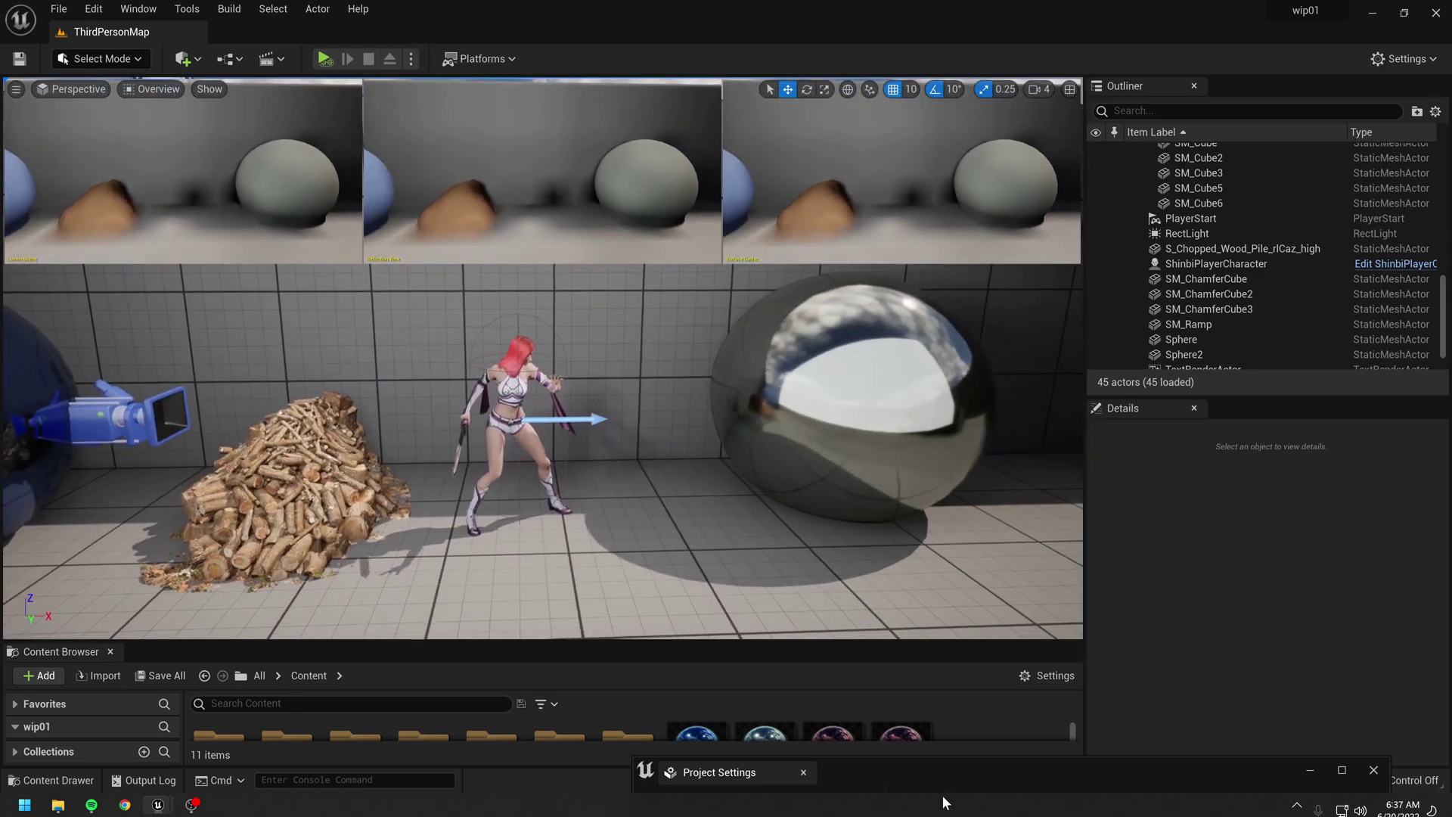
Bring the Project Settings window into view and examine the Global Illumination, Reflections and Lumen options in the Rendering section
drag(941, 775, 871, 455)
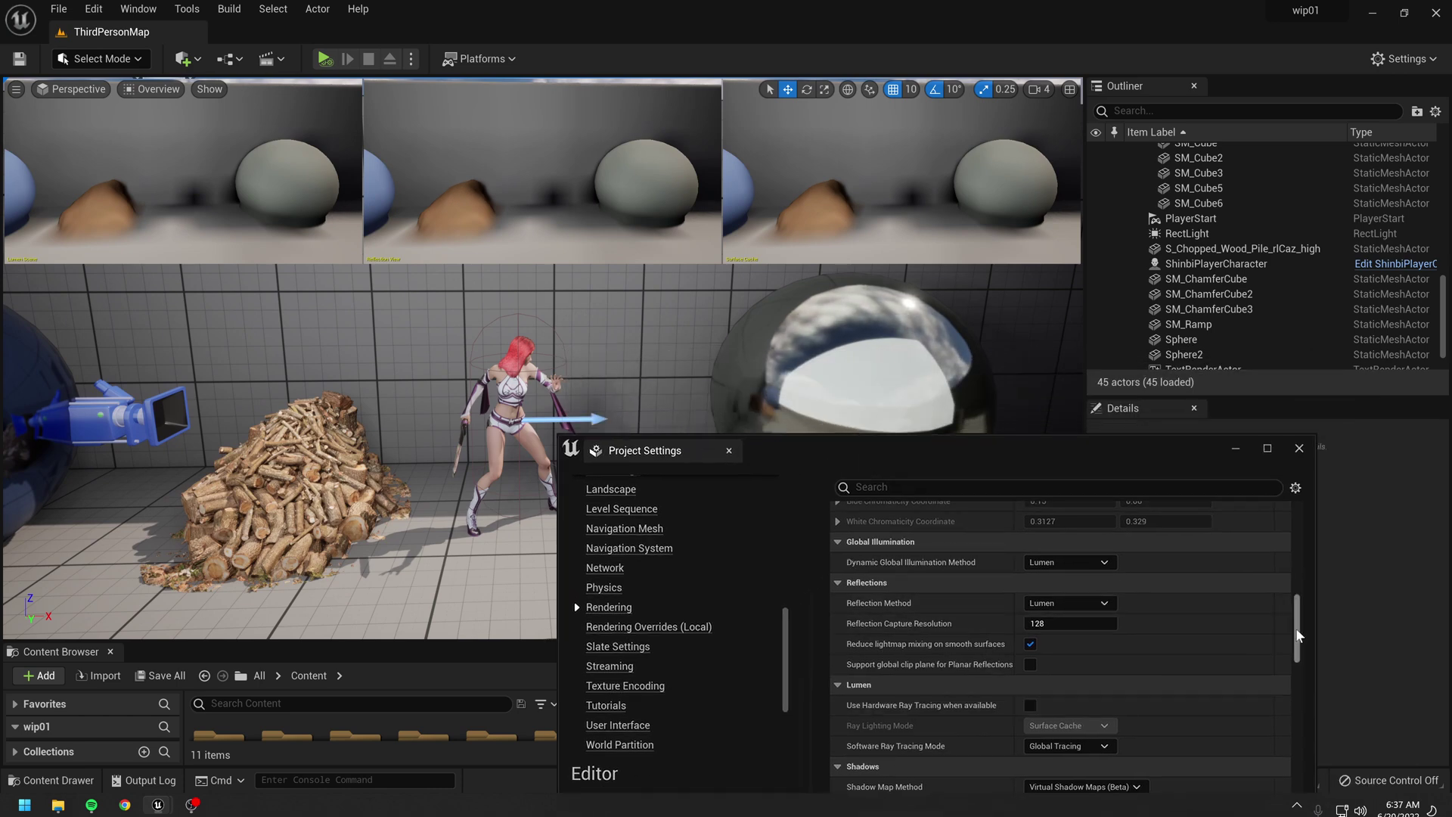
drag(771, 460, 822, 295)
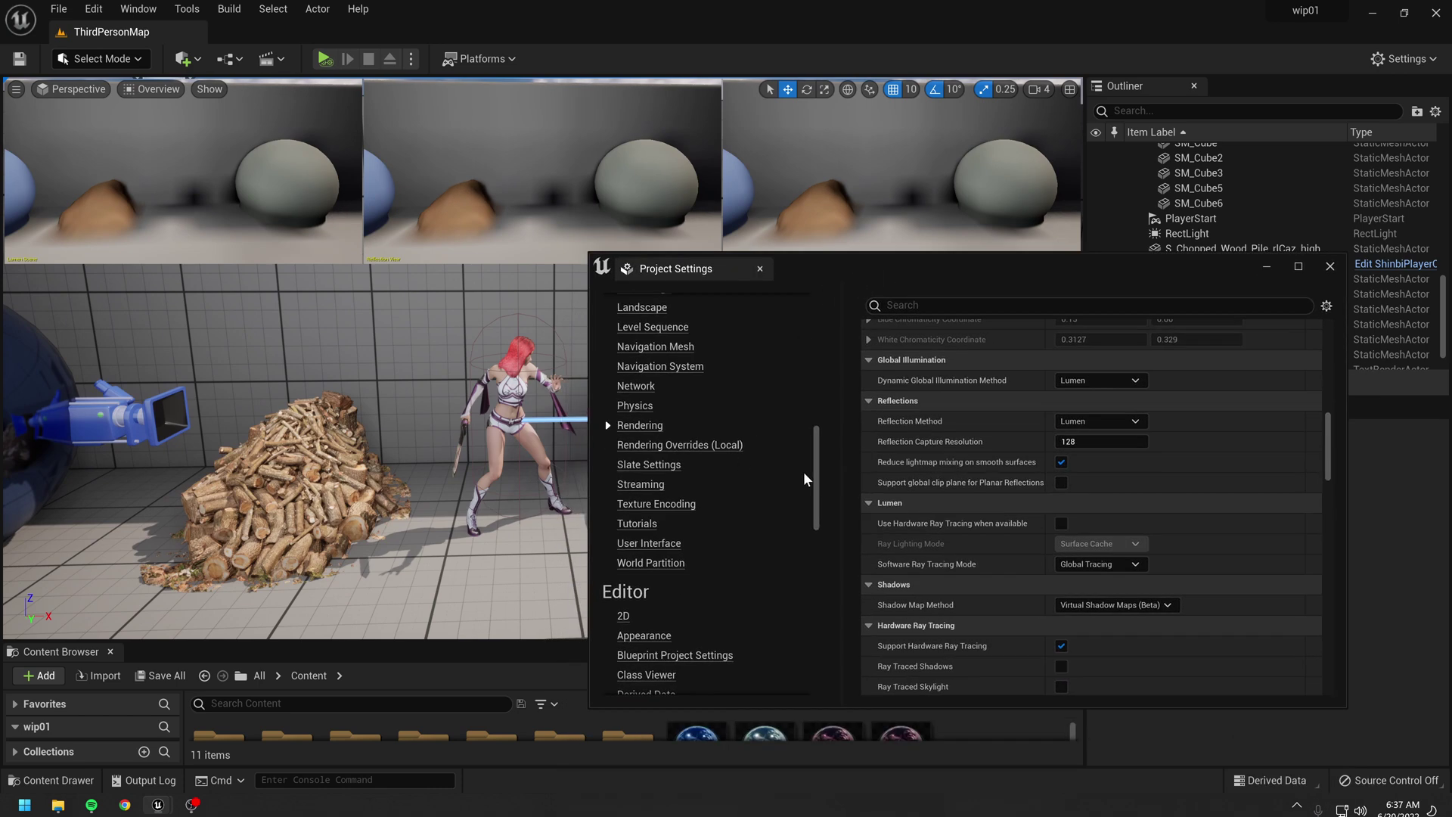
scroll(688, 412, up, 8)
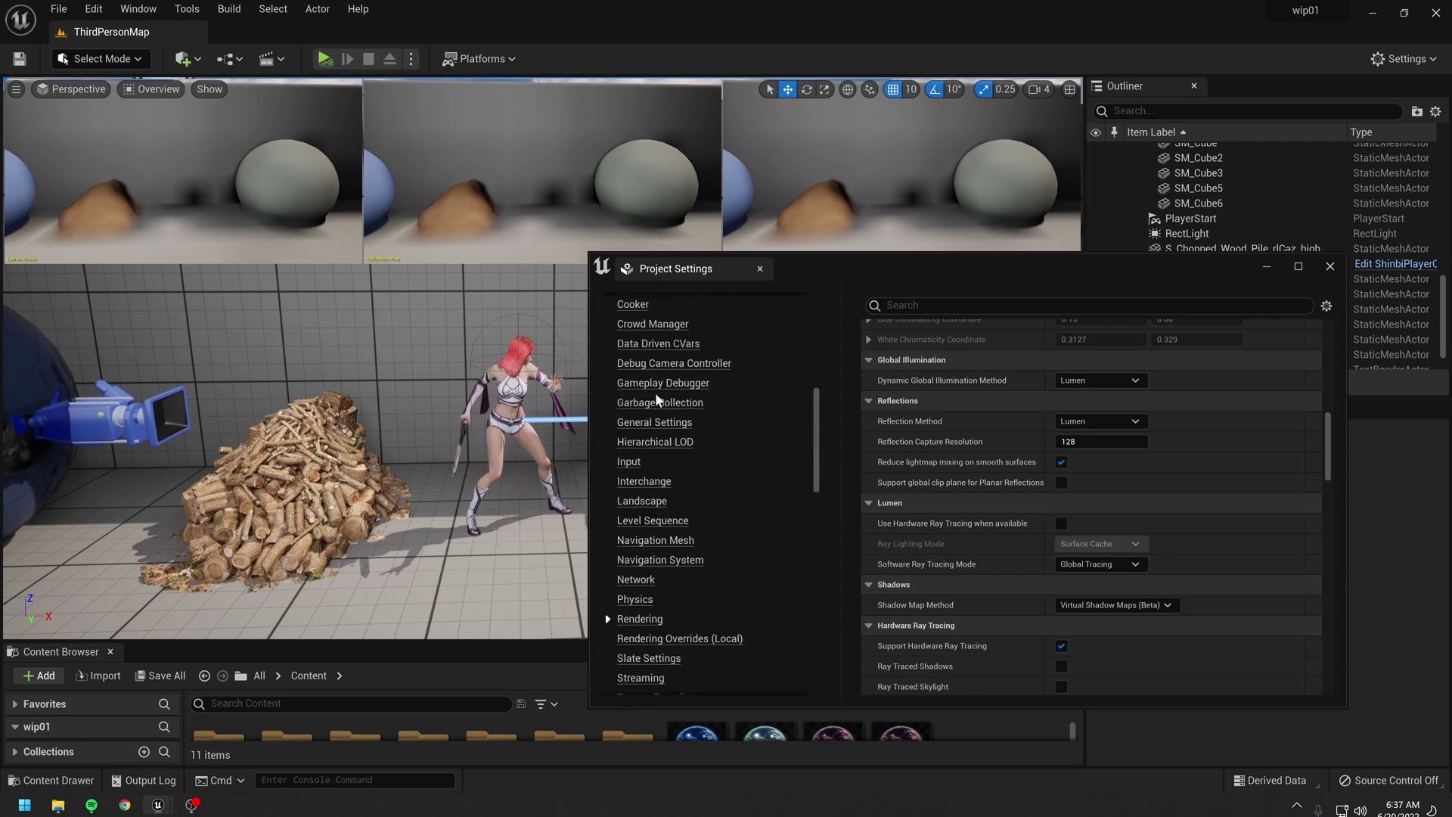
scroll(810, 381, down, 5)
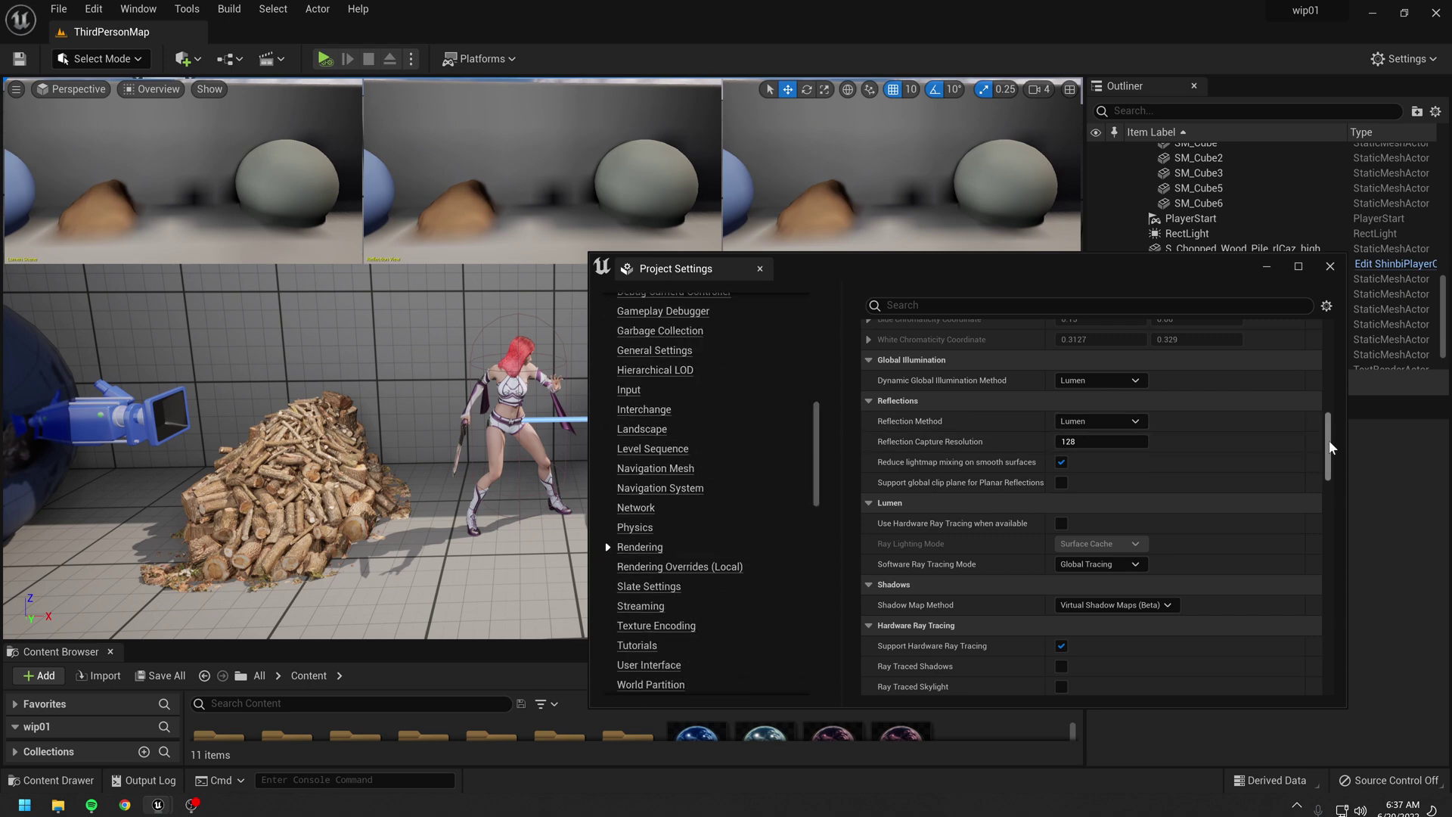
scroll(1212, 425, down, 3)
Reposition the Project Settings window clear of the Lumen previews, with the Lumen and Hardware Ray Tracing options in view
mouse_move(967, 267)
mouse_down()
mouse_move(525, 479)
mouse_move(360, 515)
mouse_move(358, 476)
mouse_up()
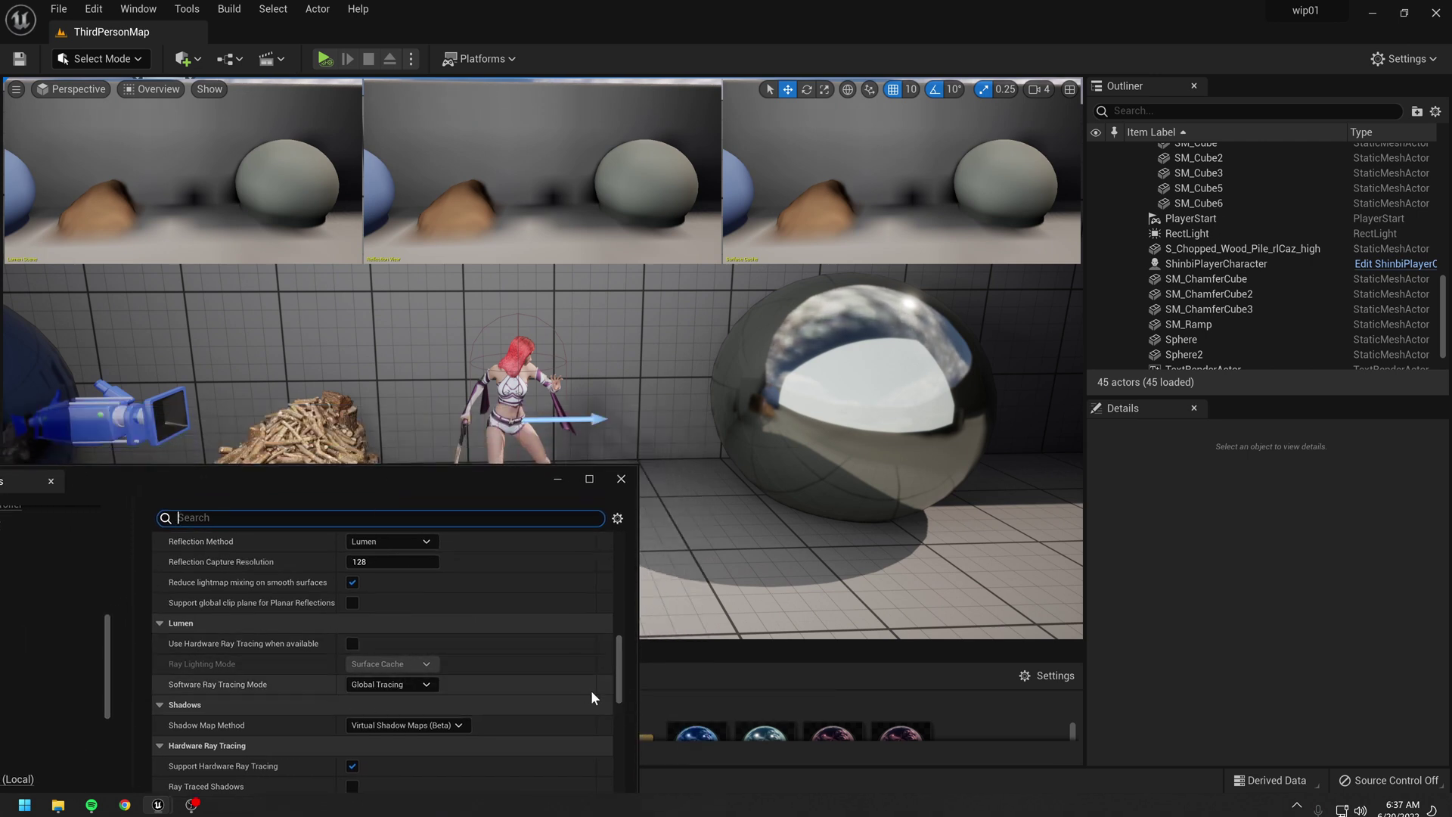
scroll(575, 686, down, 1)
scroll(564, 683, down, 1)
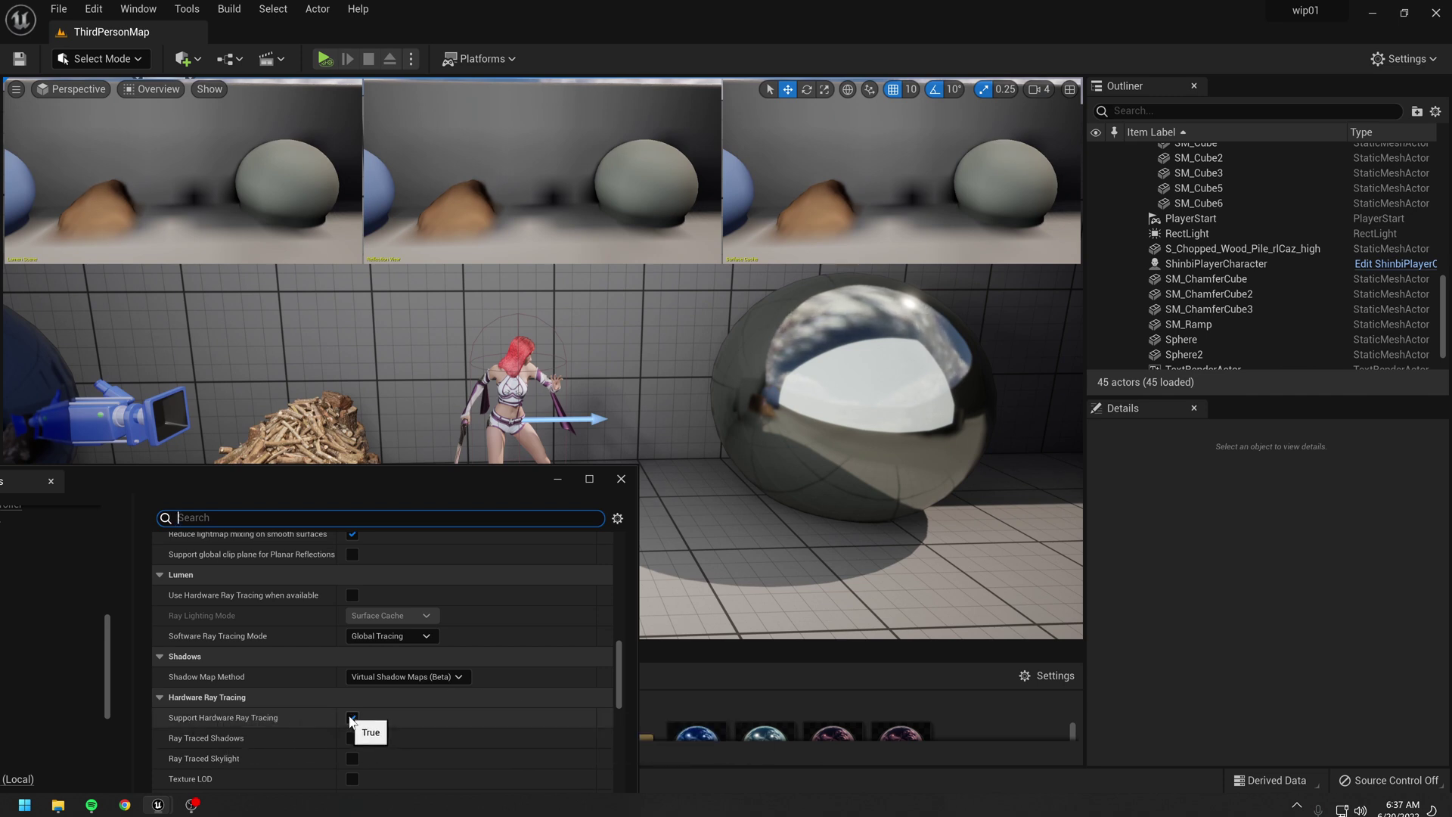
drag(391, 484, 202, 390)
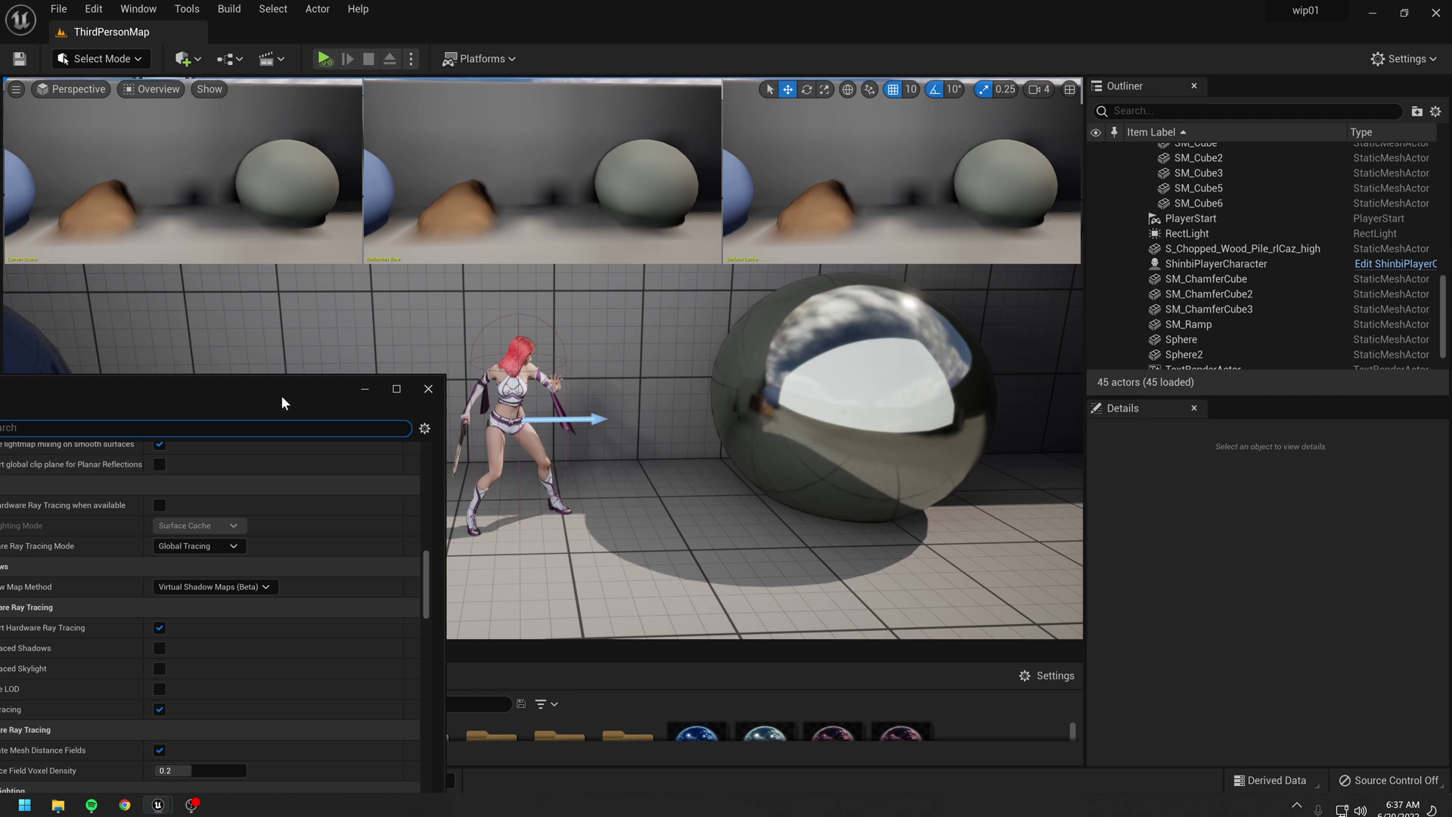
drag(282, 401, 335, 395)
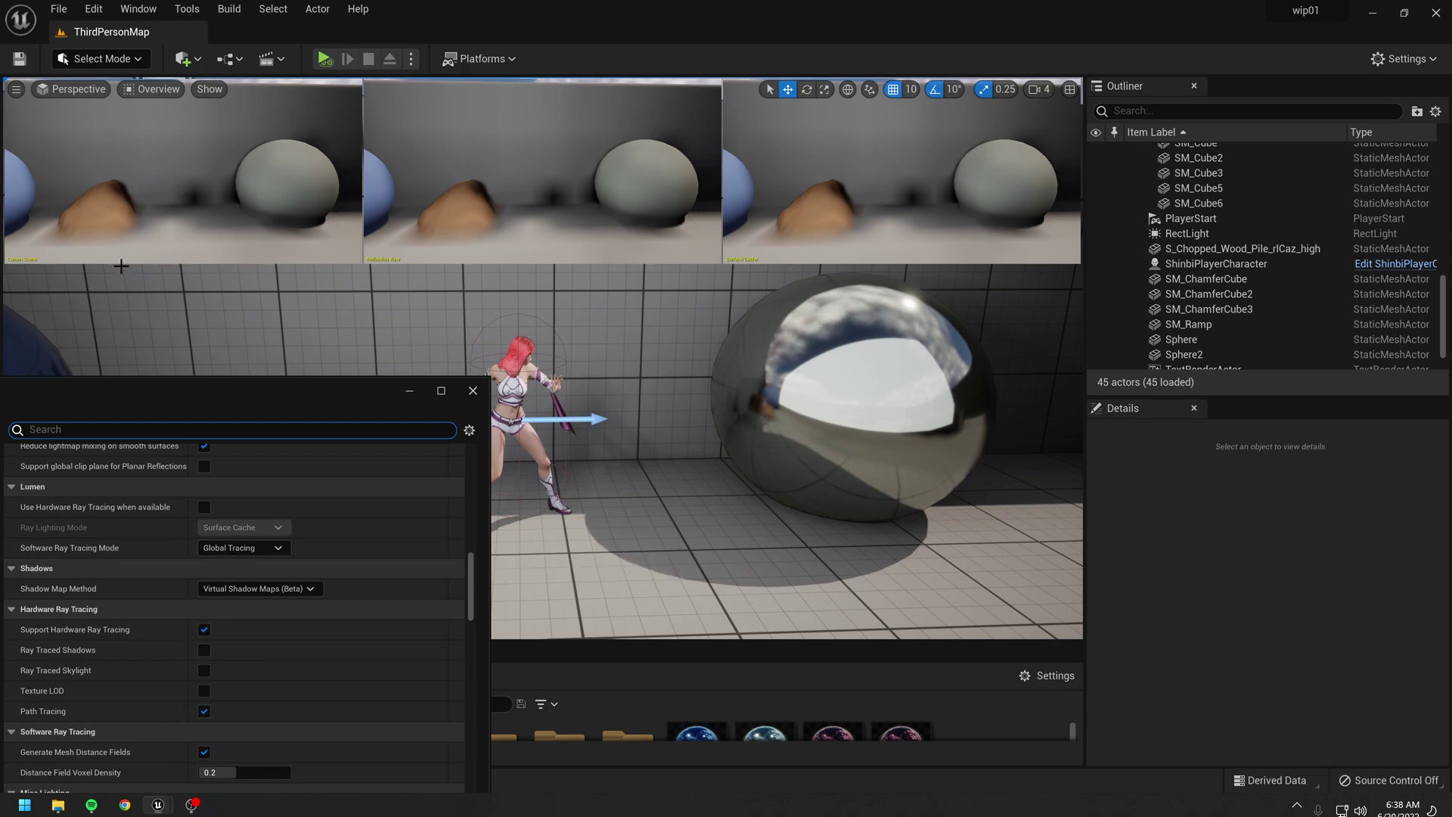
Set the Lumen Software Ray Tracing Mode to Detail Tracing in the project's Rendering settings
mouse_move(850, 377)
right_down()
mouse_move(654, 425)
mouse_move(1057, 378)
mouse_move(564, 387)
mouse_move(984, 427)
mouse_move(824, 380)
mouse_move(839, 383)
right_up()
click(242, 549)
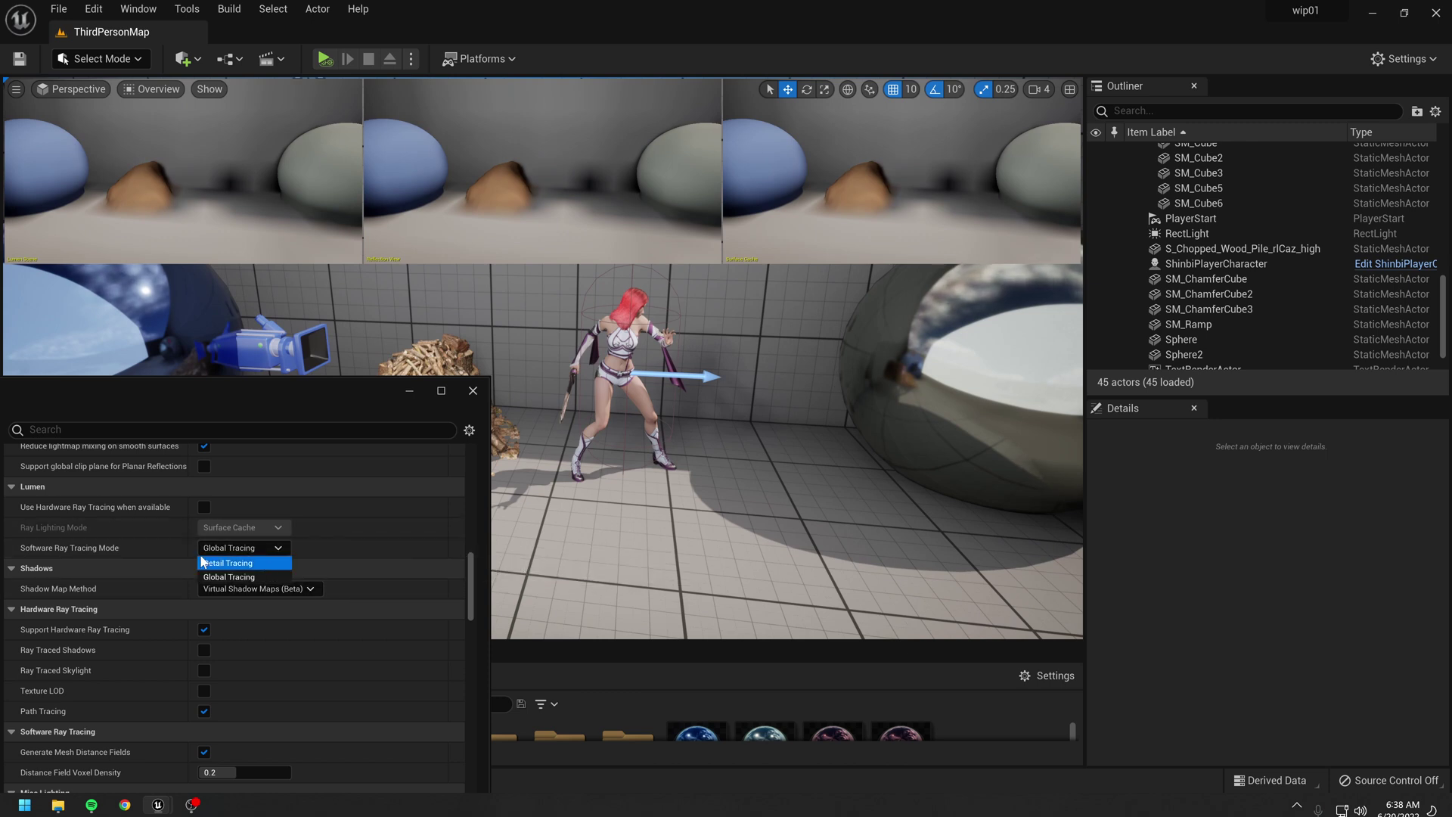
click(257, 563)
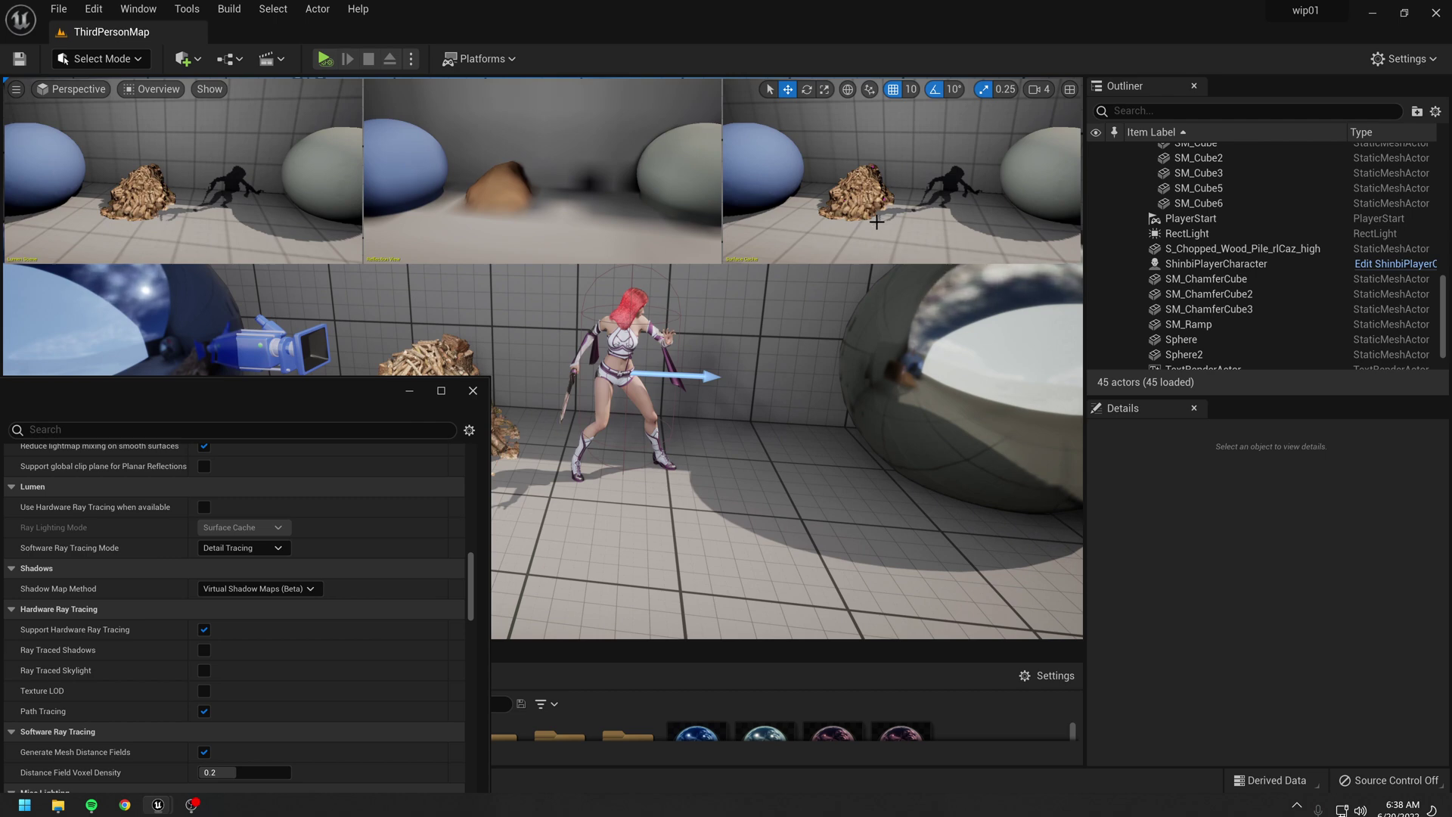
Examine the character, the wood pile and the grey sphere's reflections in the scene and Lumen previews from near and far
right_drag(688, 372, 779, 359)
key(w)
key(s)
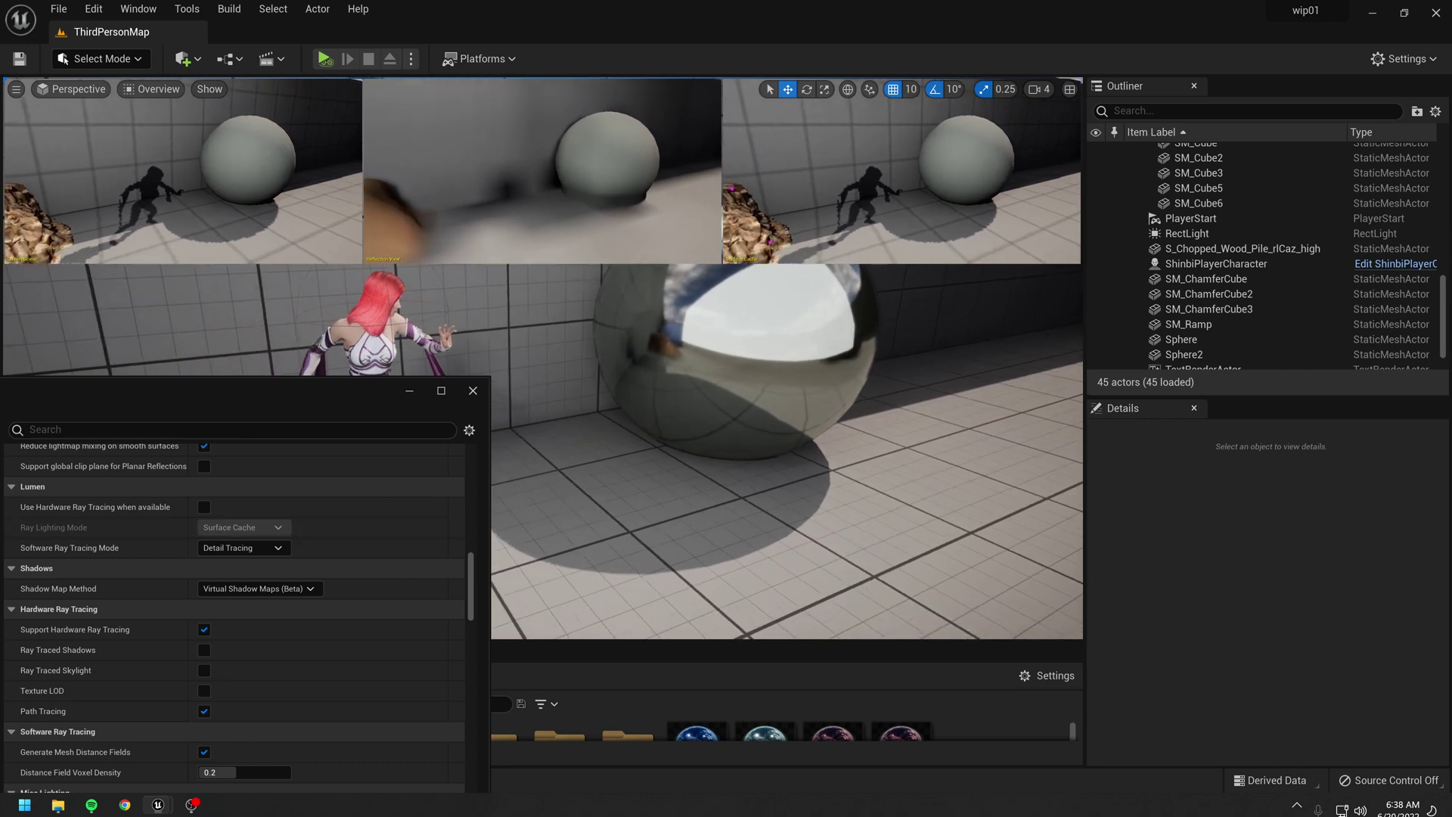
right_drag(380, 256, 489, 320)
key(w)
key(w)
key(s)
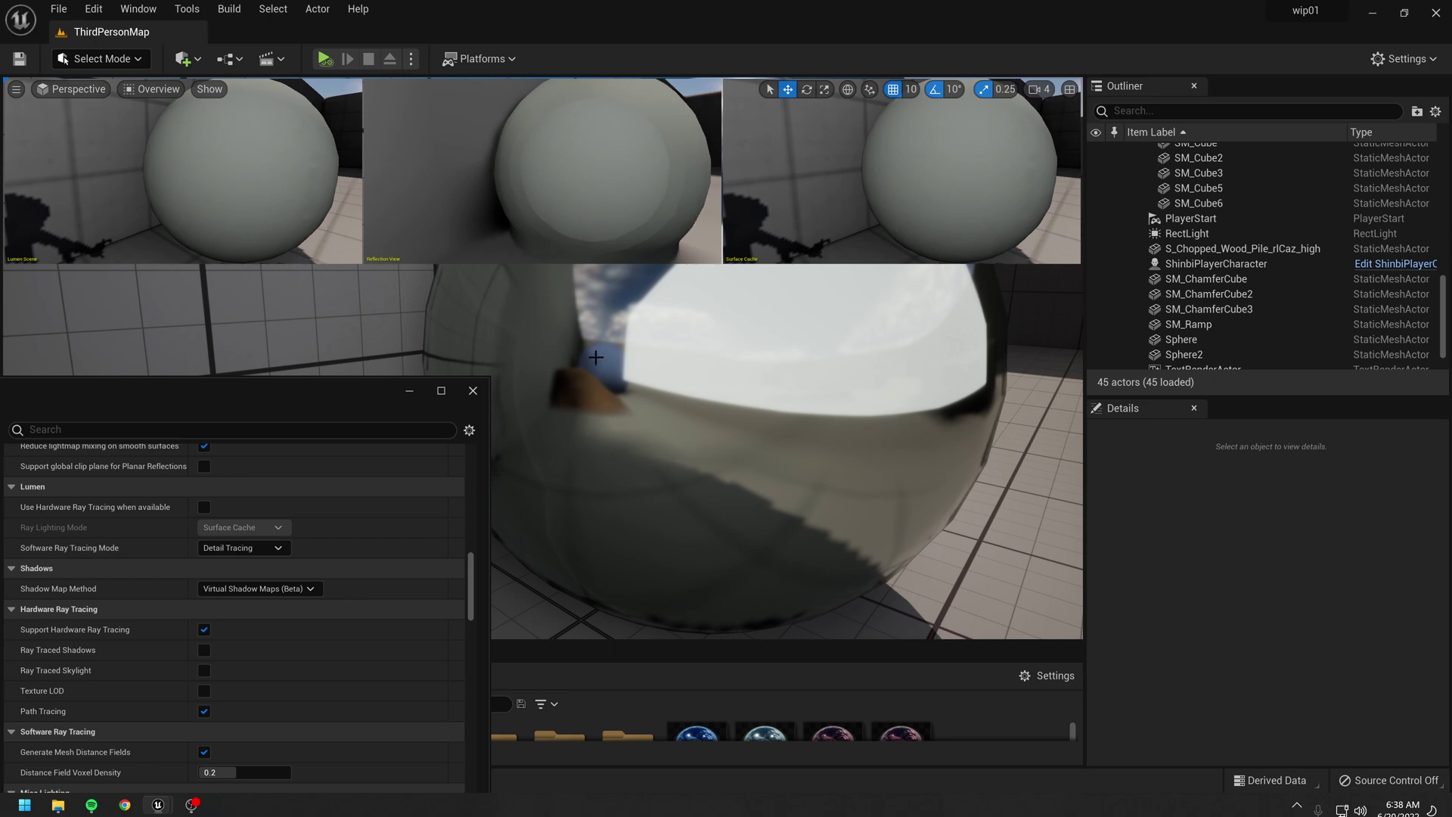
right_drag(600, 356, 657, 326)
key(a)
key(s)
key(s)
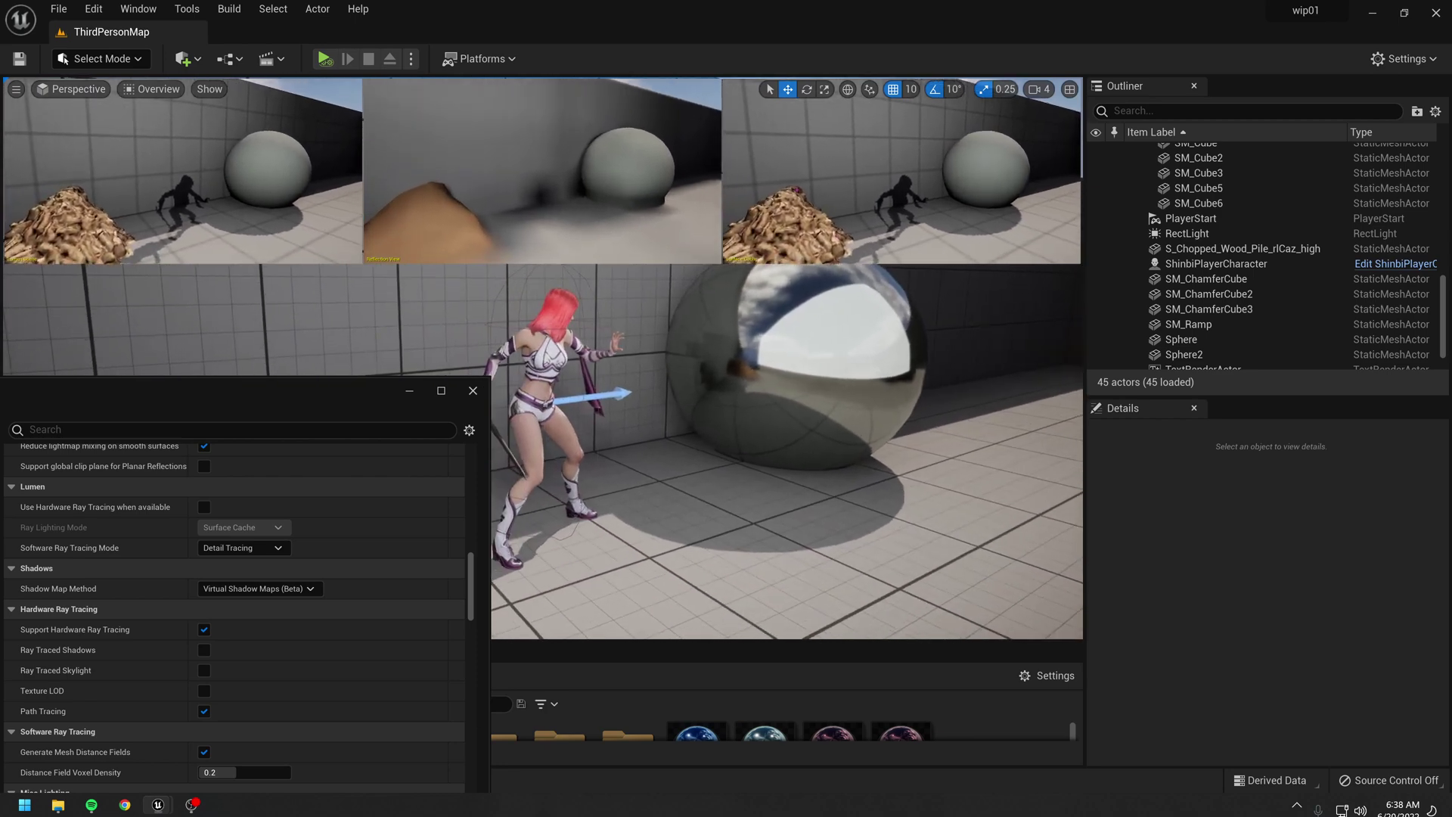
Run the level simulation, check the animated character in the Lumen previews and sphere reflection, and stop the simulation
click(324, 58)
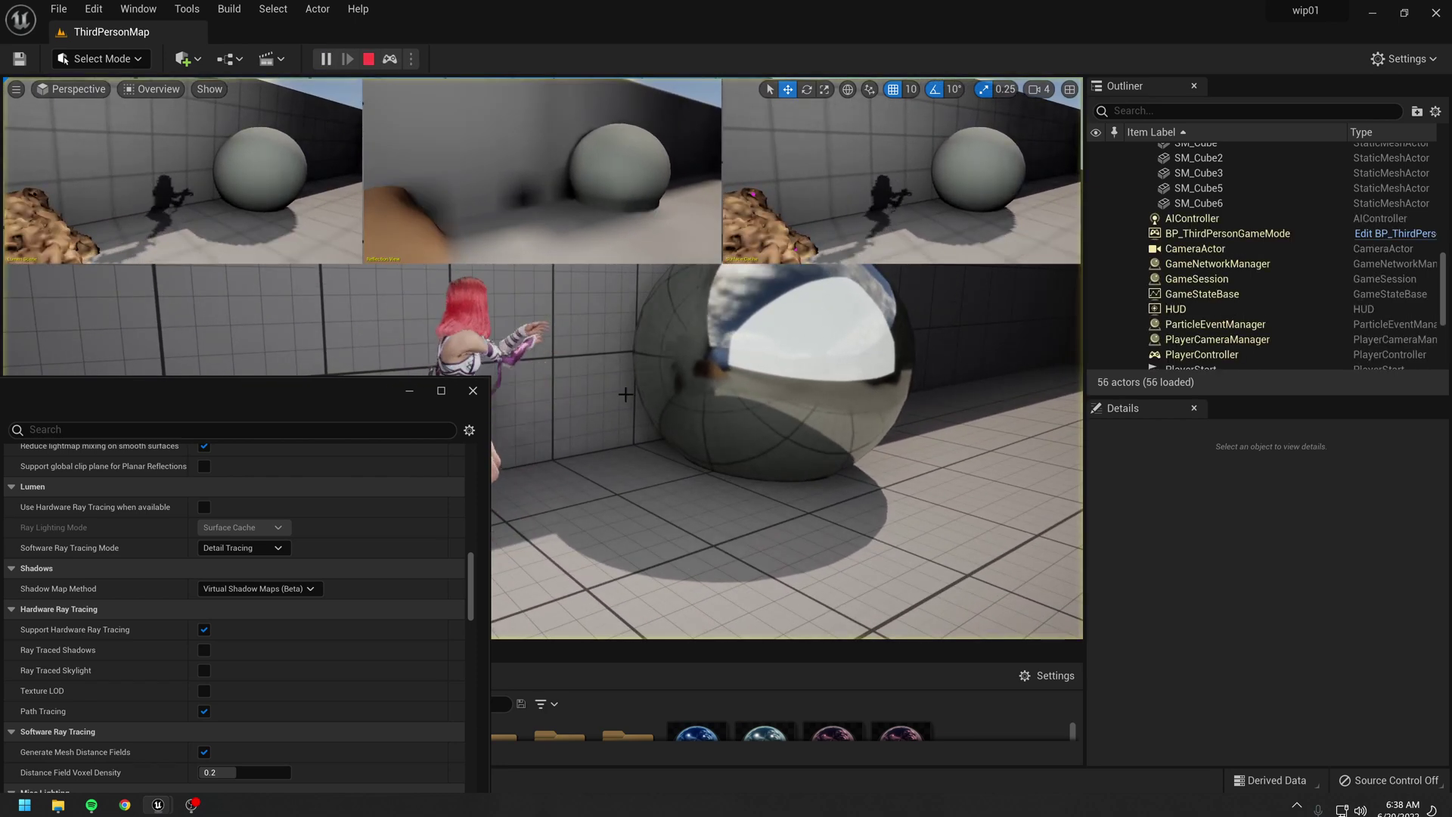
right_drag(625, 477, 575, 476)
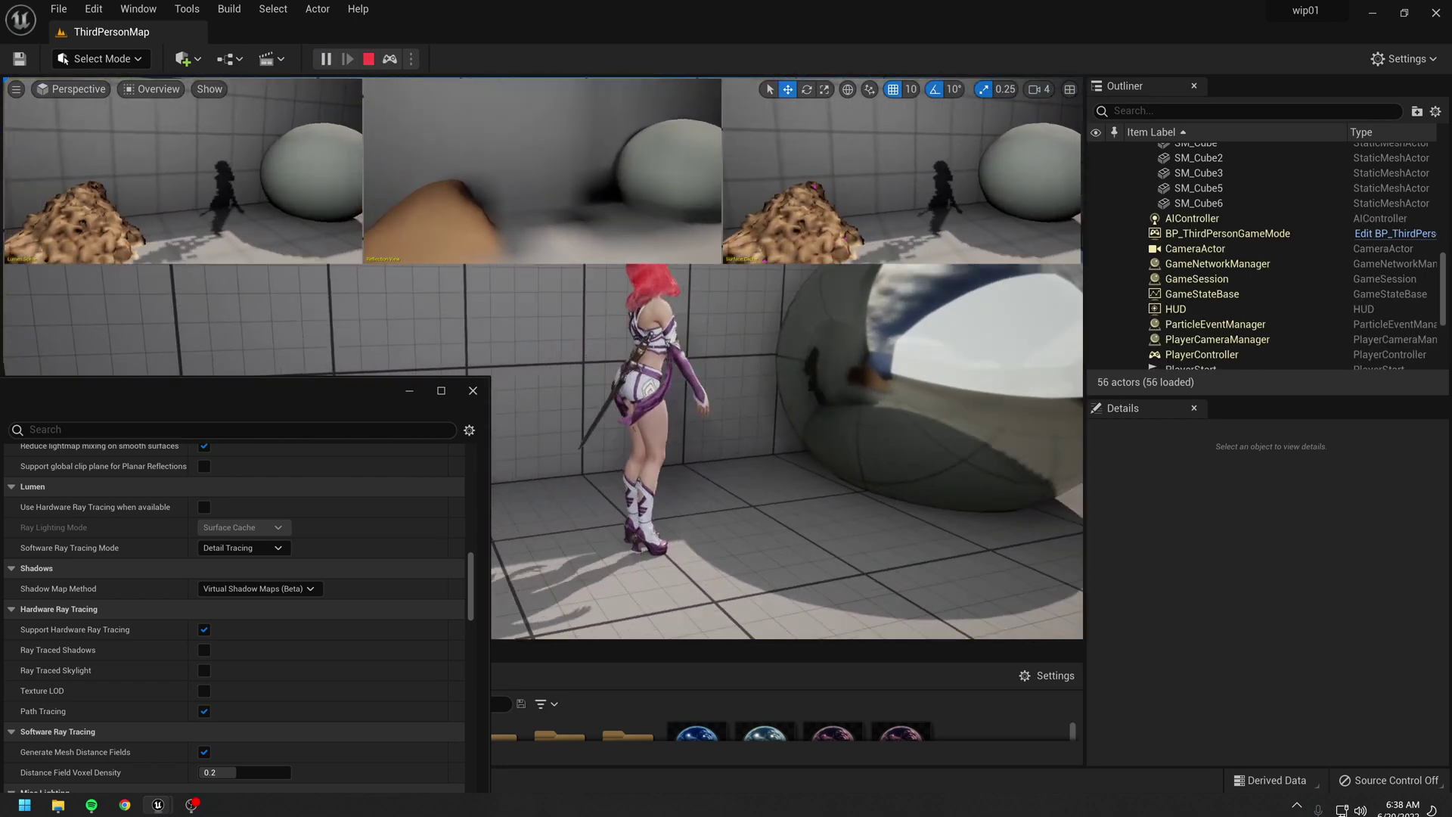
right_drag(821, 392, 942, 393)
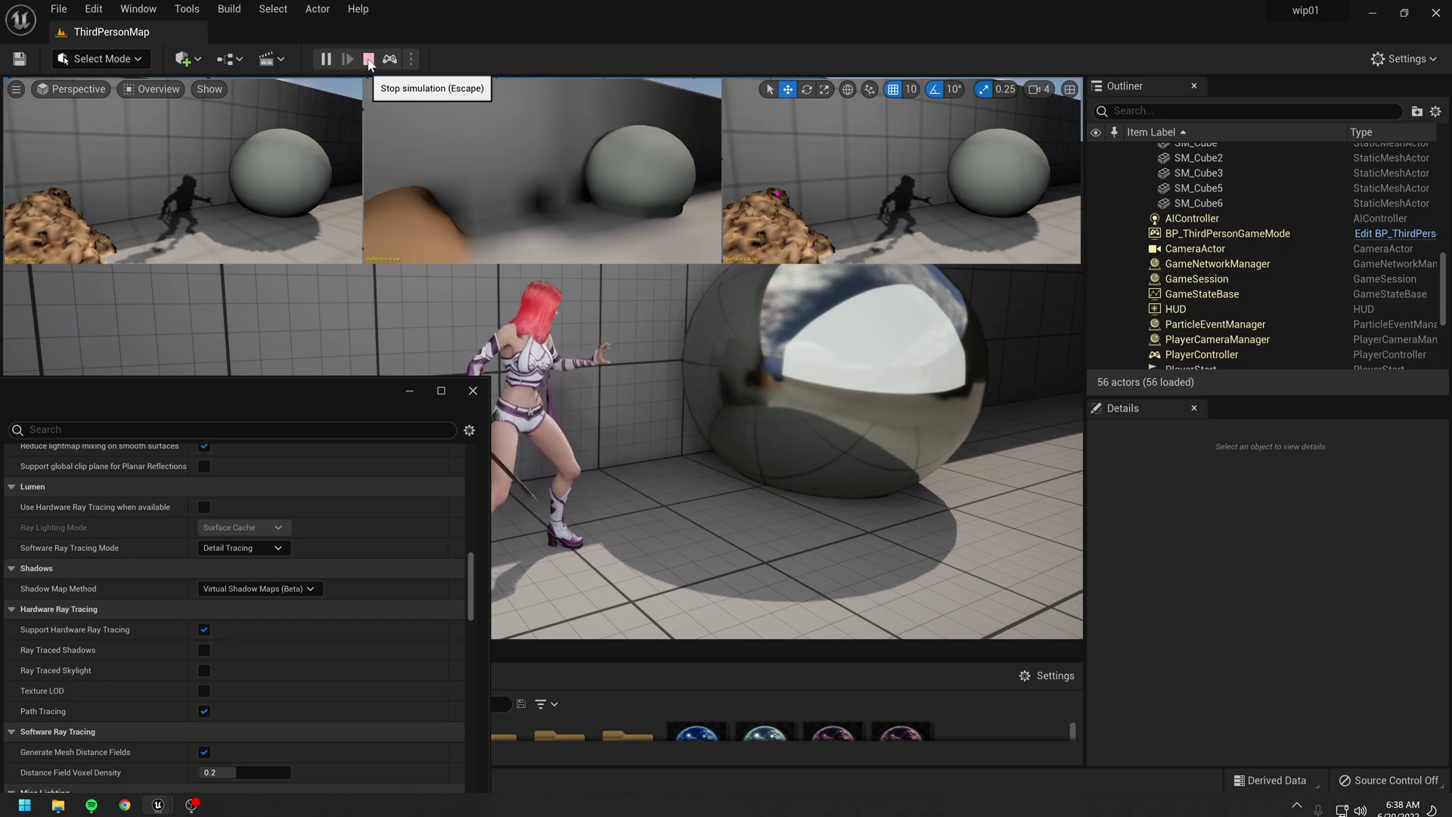
click(369, 59)
Enable Use Hardware Ray Tracing when available in the project's Lumen settings
drag(324, 393, 328, 325)
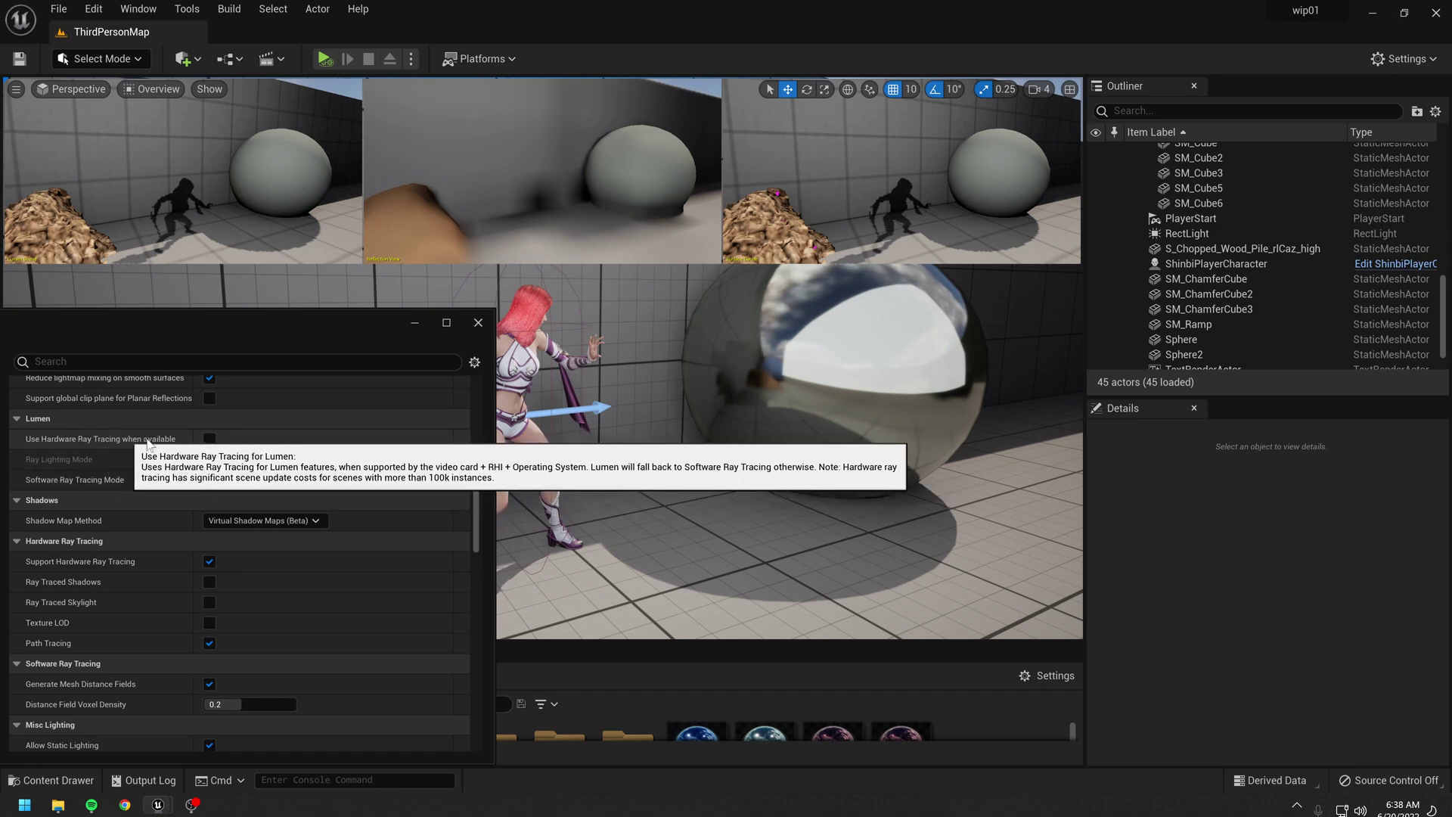
mouse_move(215, 216)
mouse_down()
mouse_move(151, 208)
mouse_move(171, 249)
mouse_move(215, 215)
mouse_up()
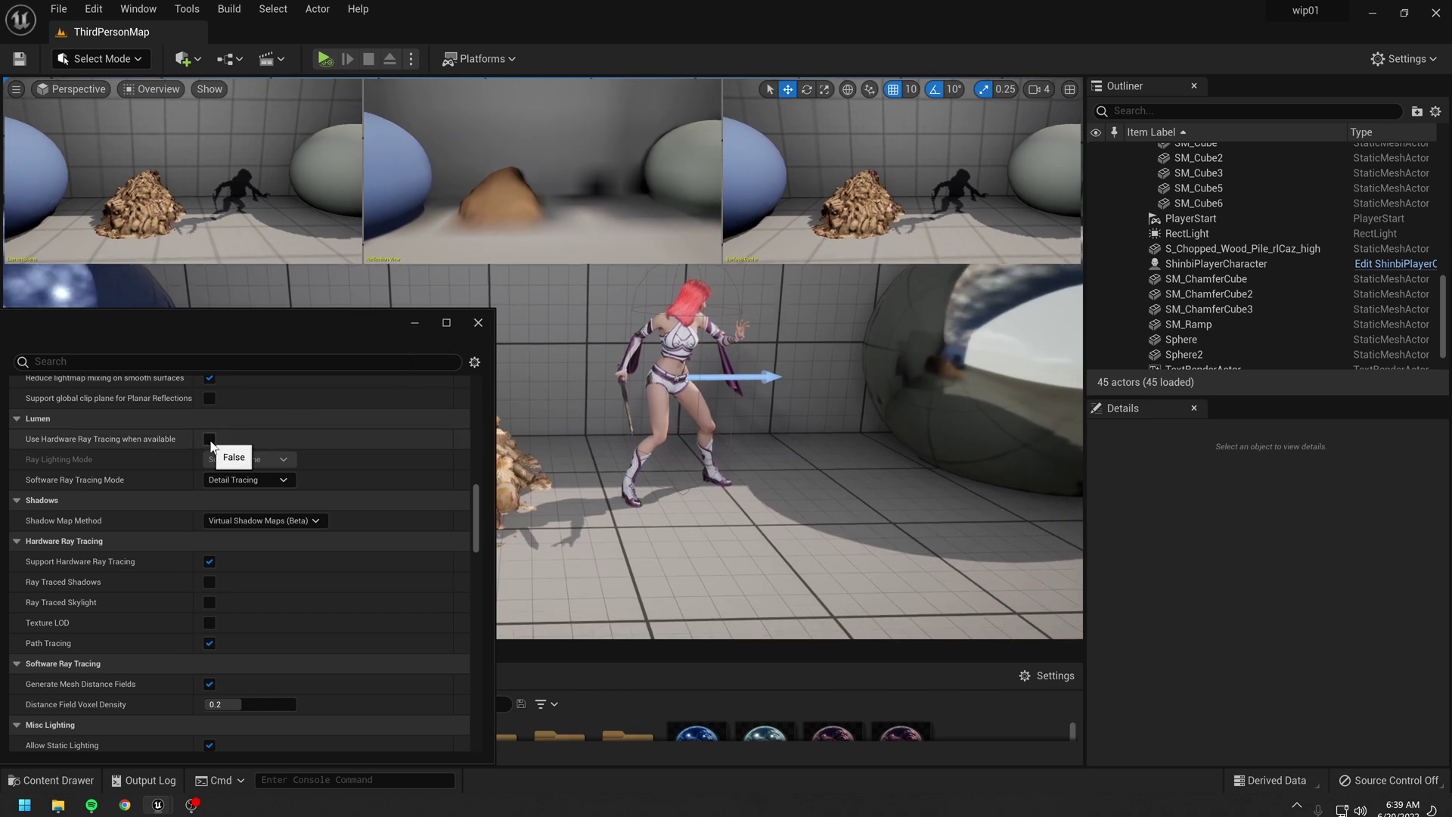
click(209, 439)
View the character and the reflective sphere with hardware ray tracing, running the level simulation to check the animated reflection and stopping it
right_drag(729, 368, 703, 402)
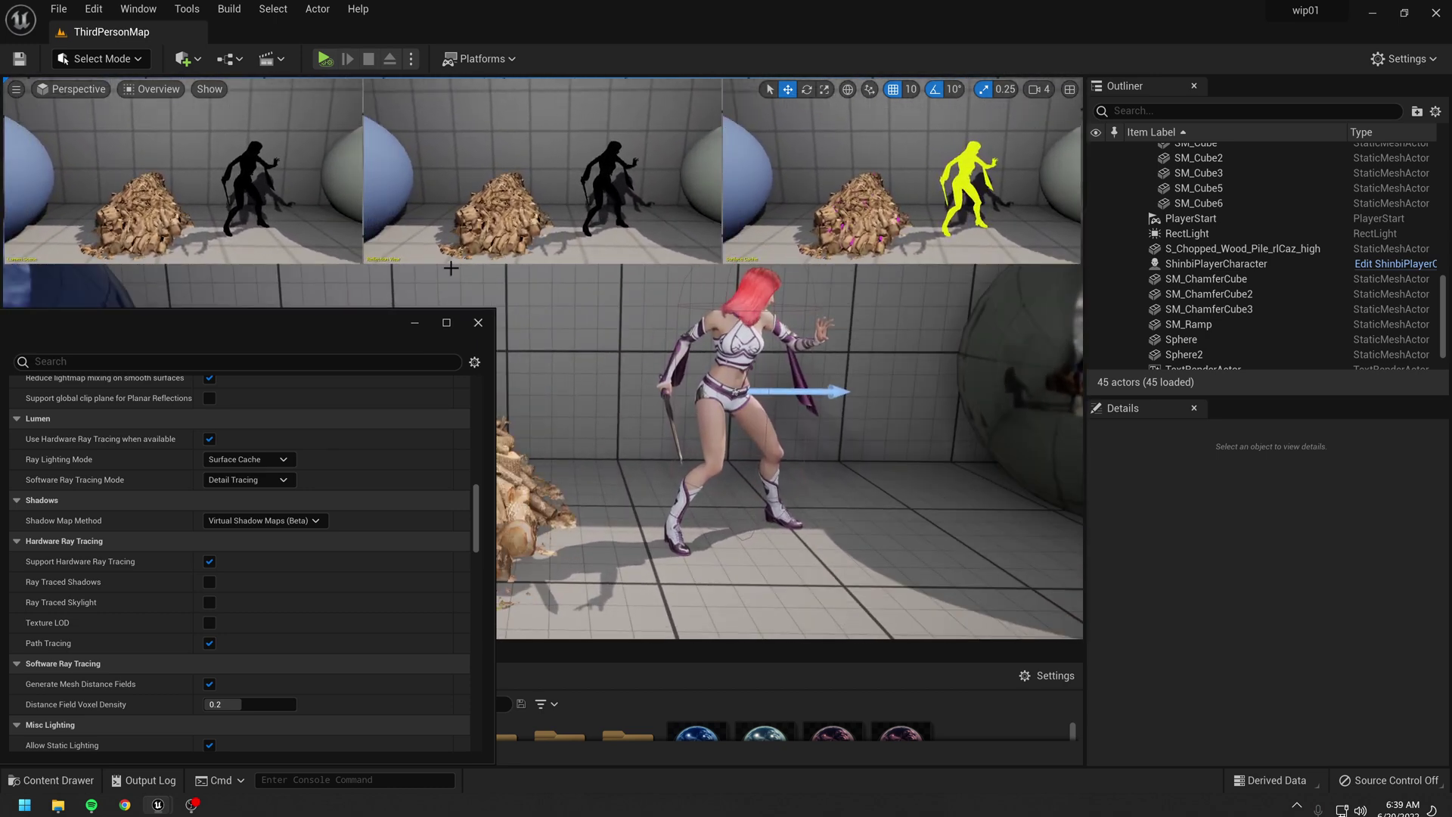
right_drag(664, 229, 991, 244)
click(325, 59)
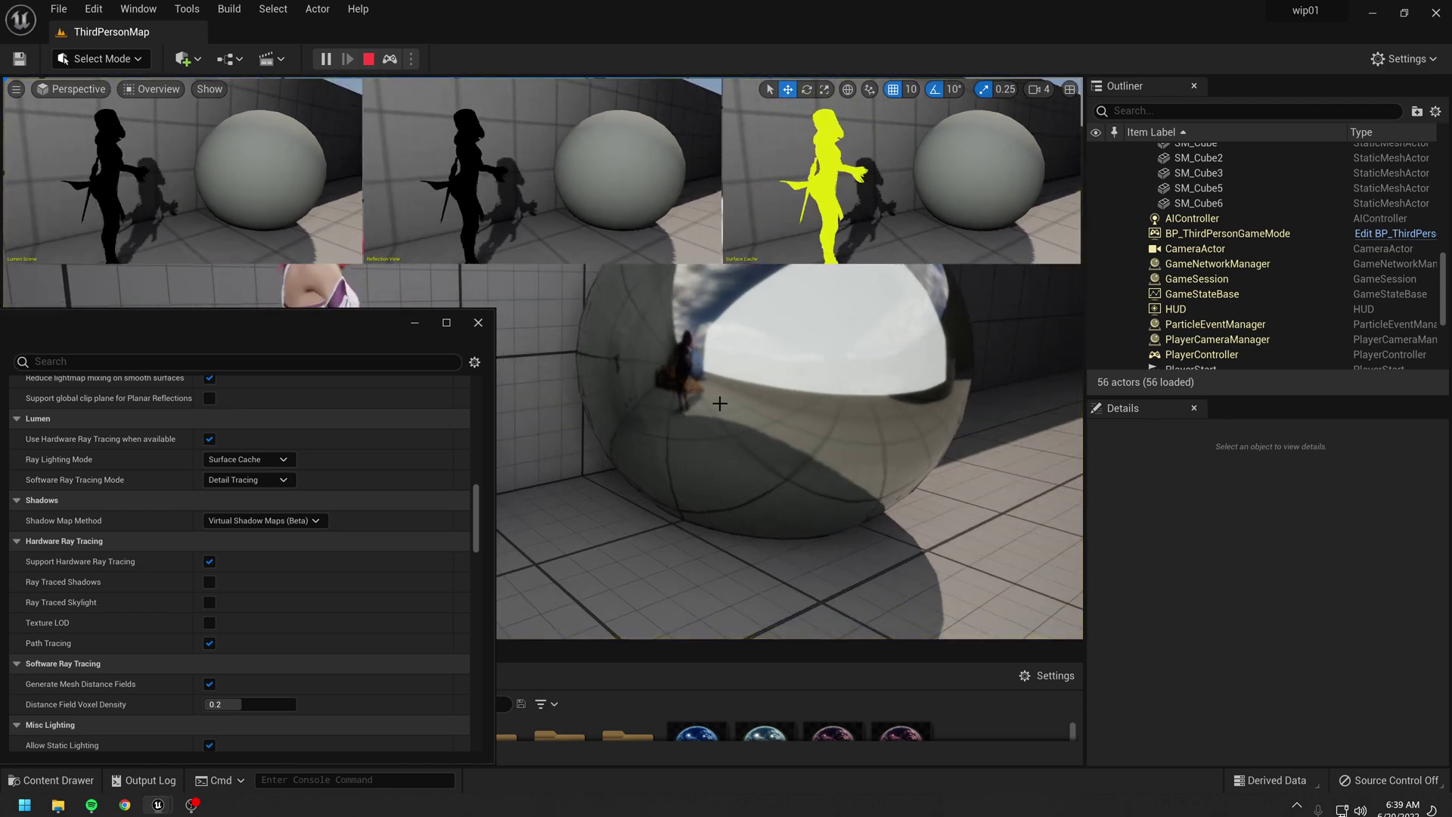
right_drag(717, 403, 704, 390)
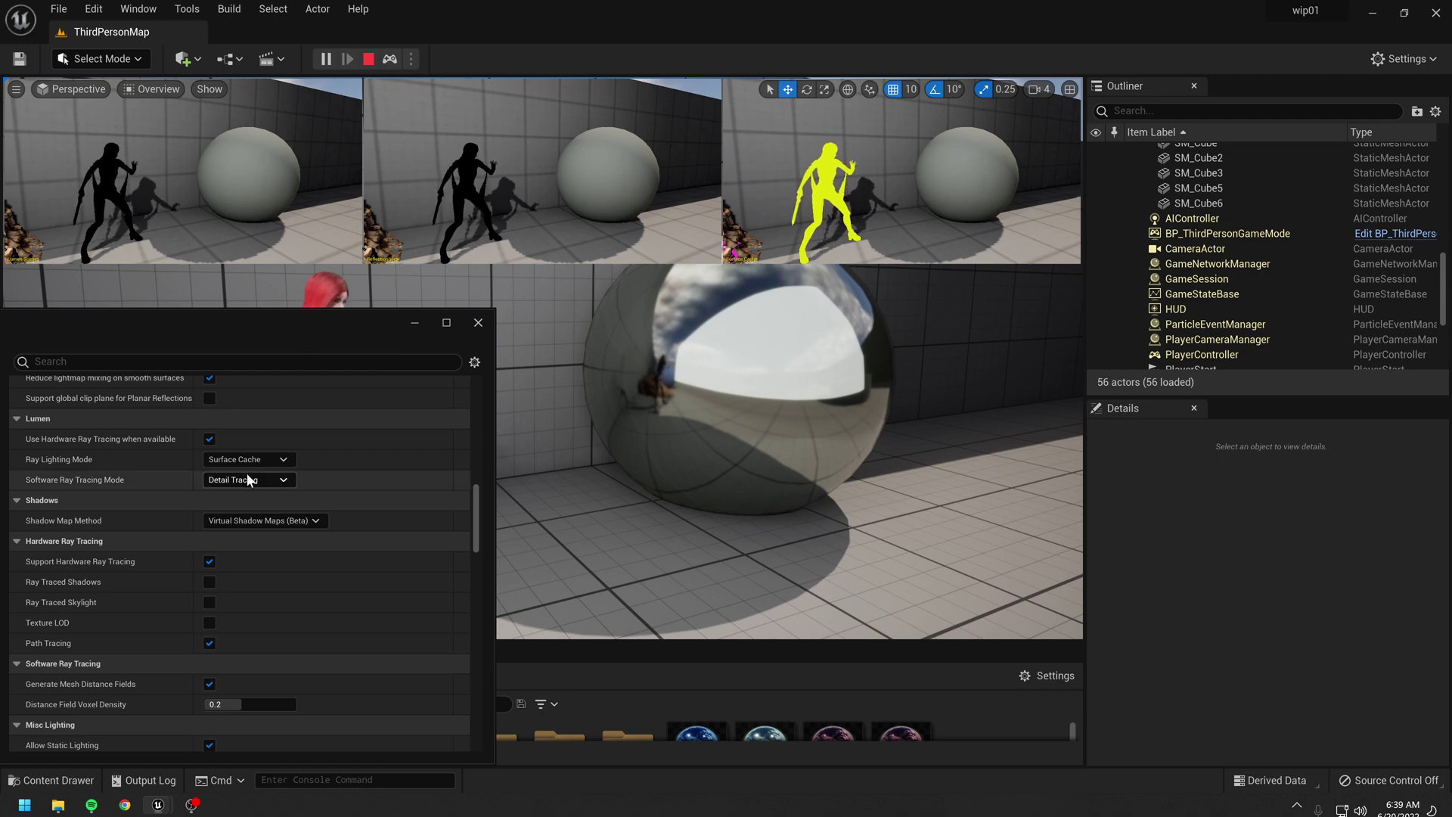
right_drag(616, 415, 532, 415)
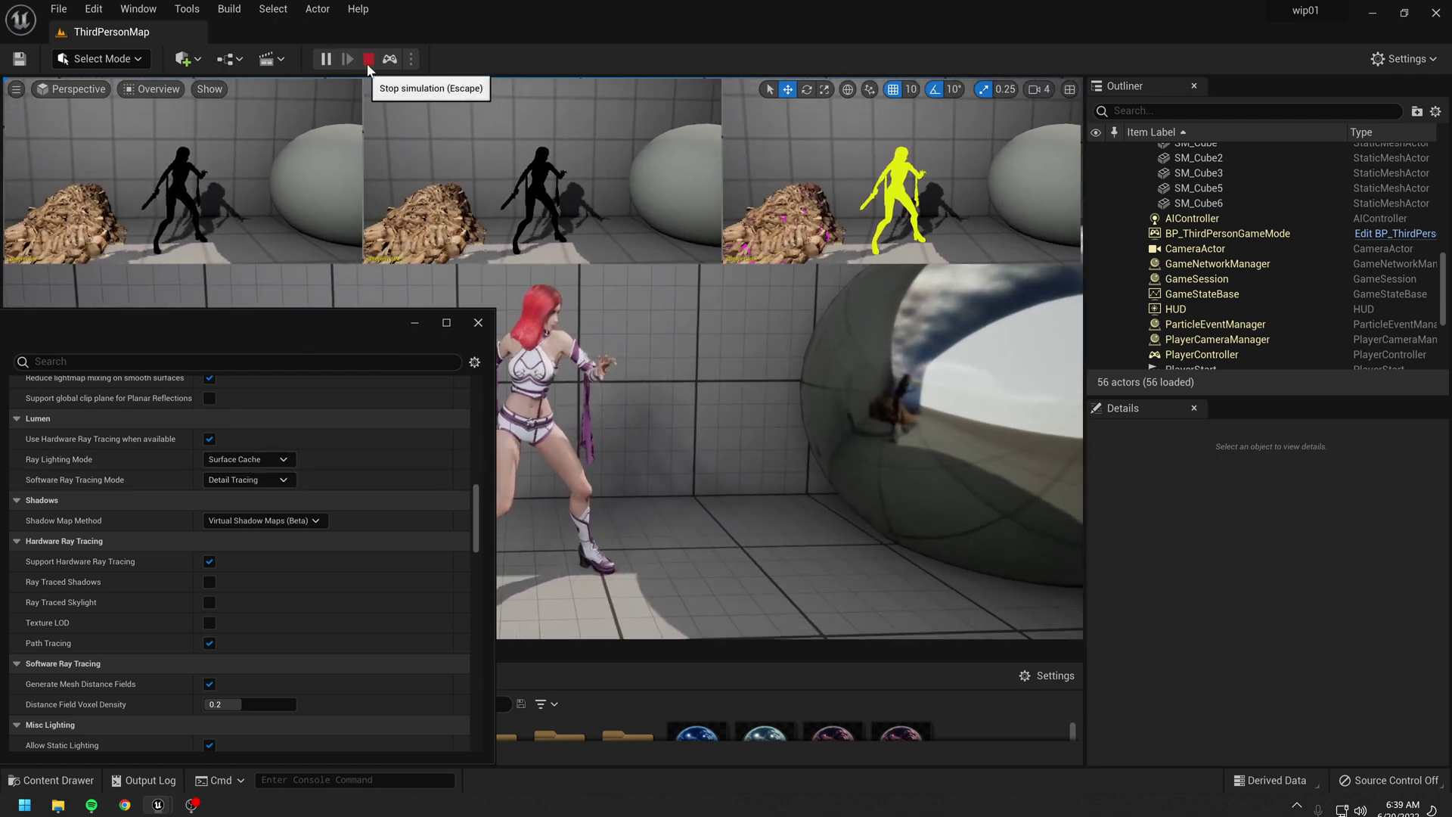
Set the Lumen Ray Lighting Mode to Hit Lighting for Reflections and run the level simulation to check the character's reflection up close
click(248, 459)
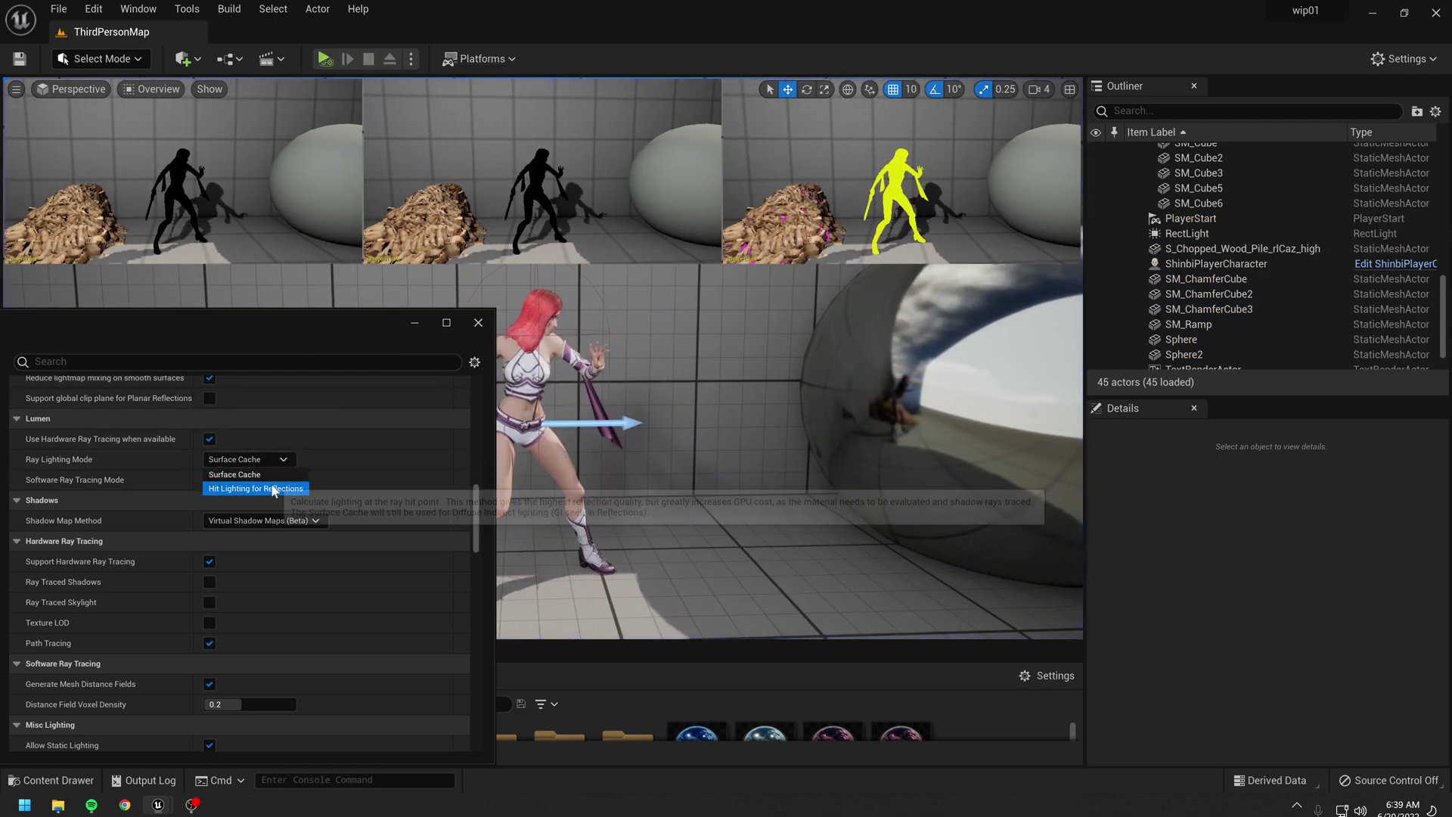
click(273, 489)
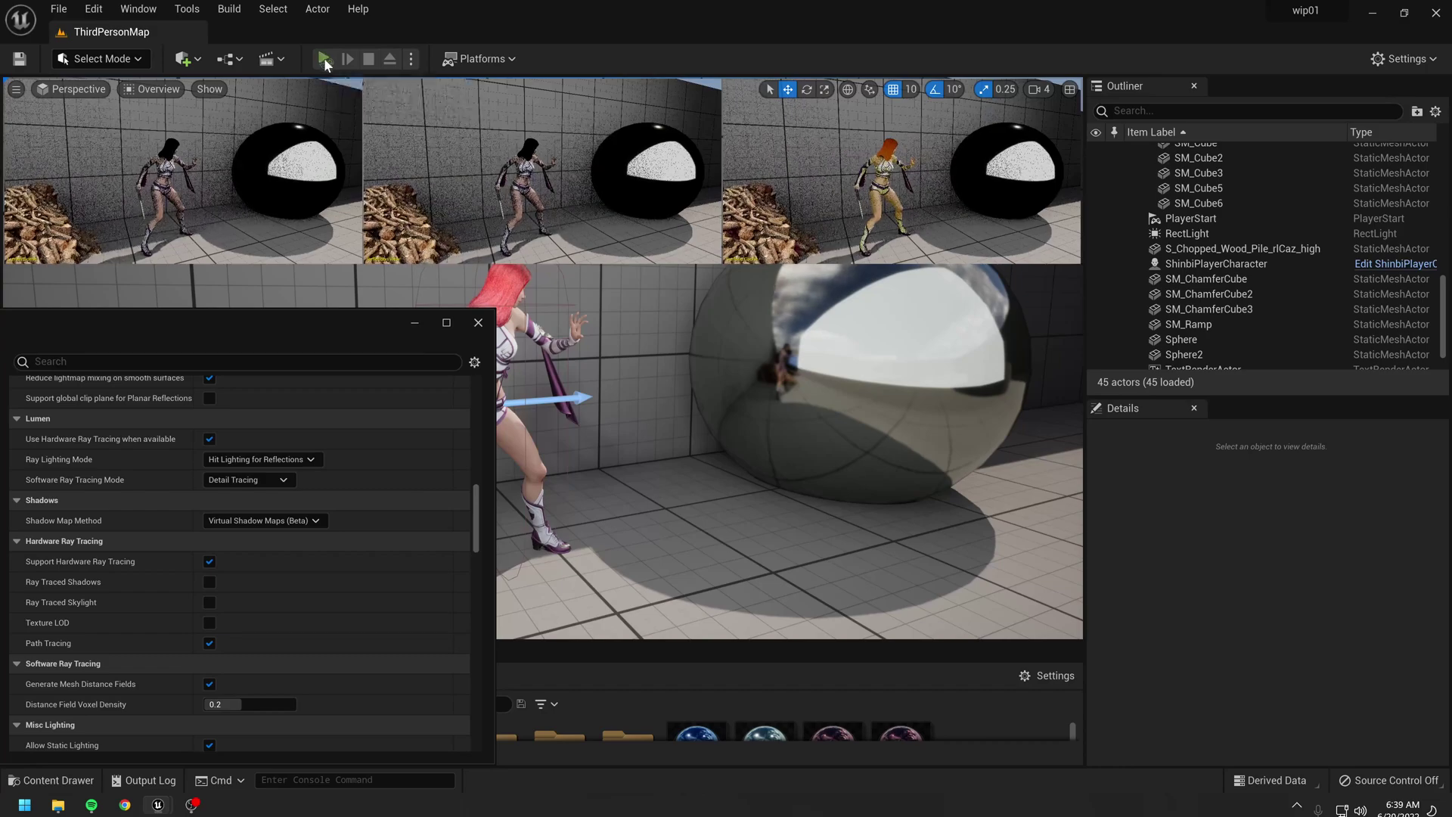
click(324, 58)
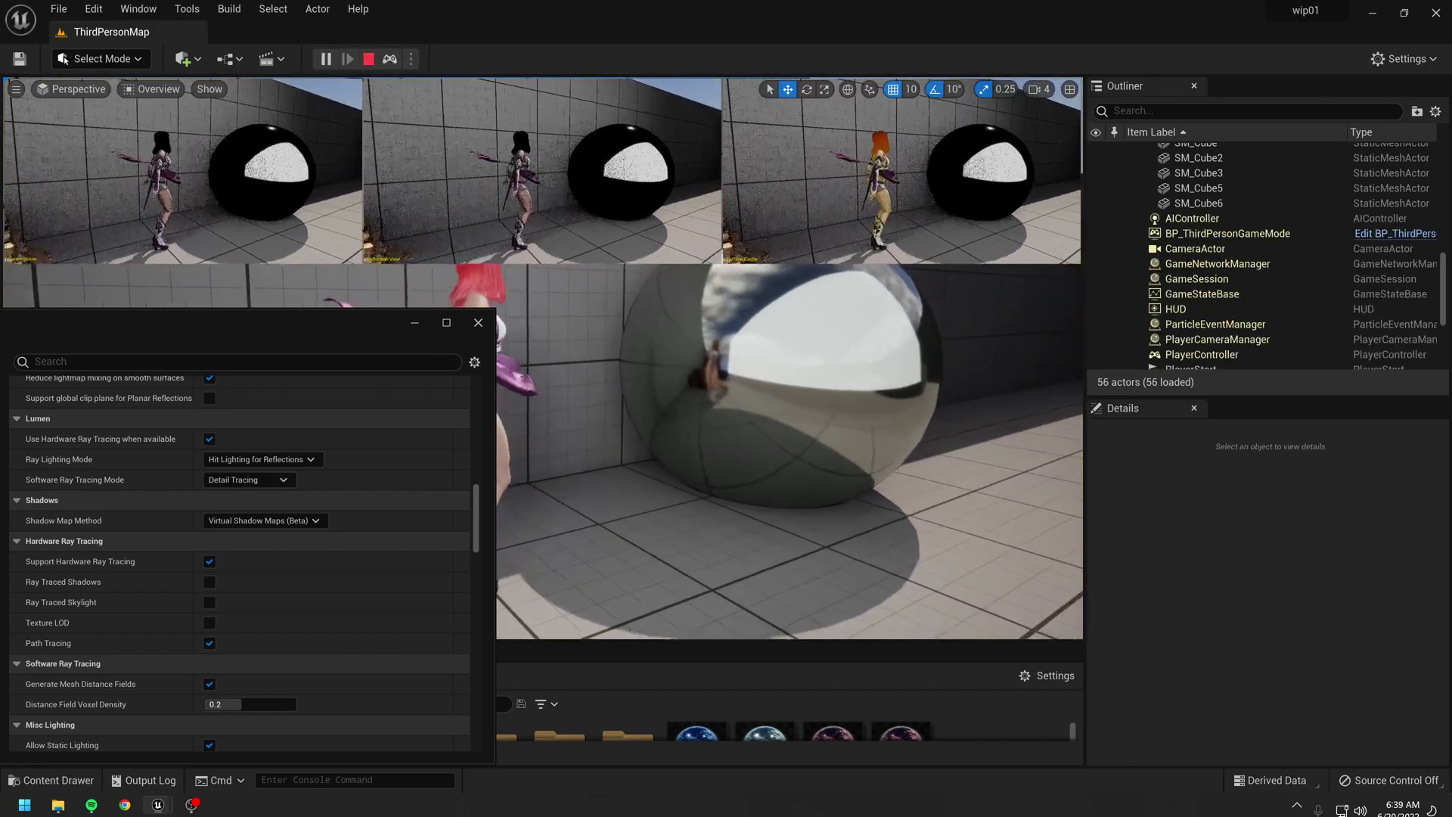
key(w)
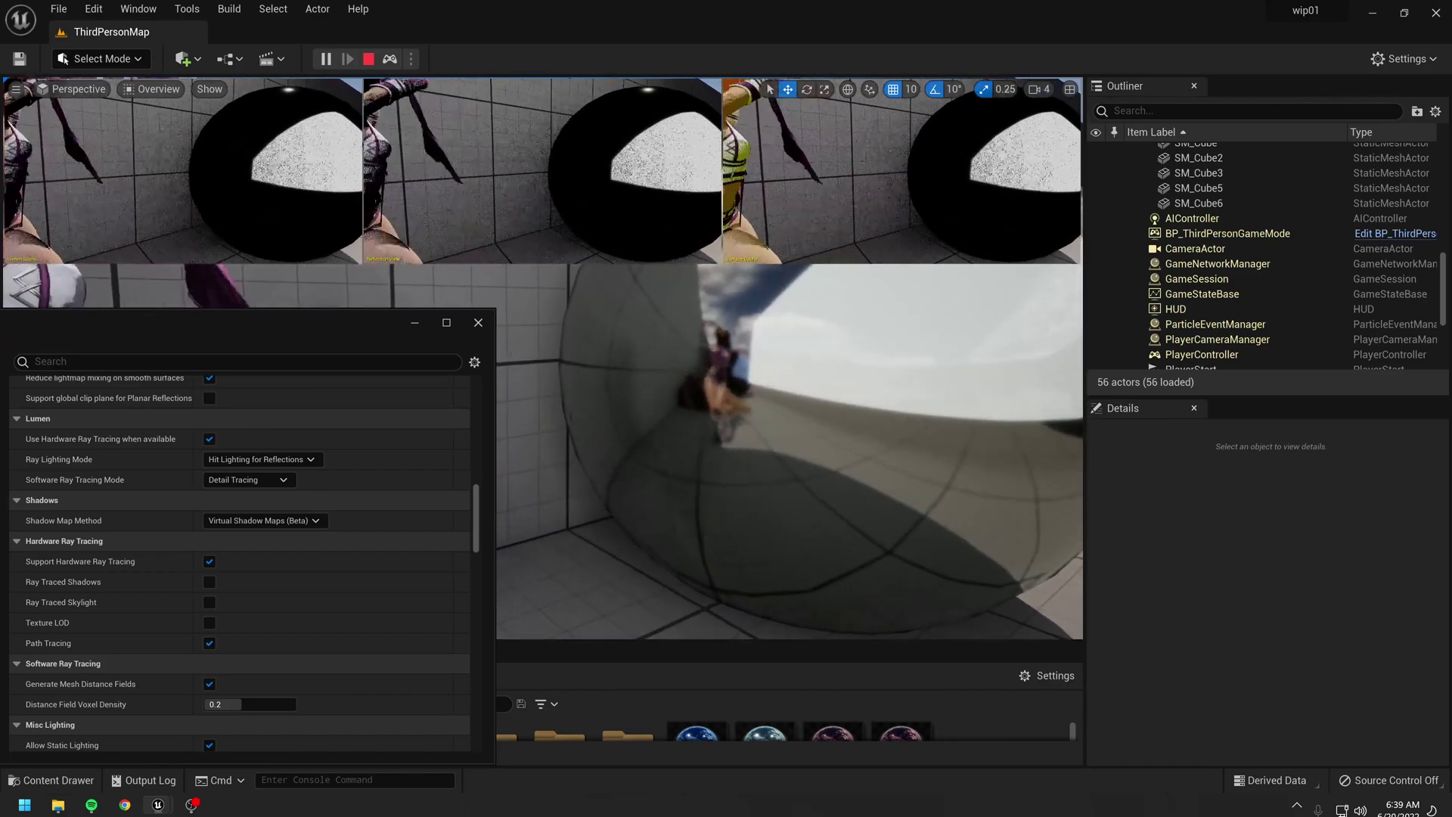
key(s)
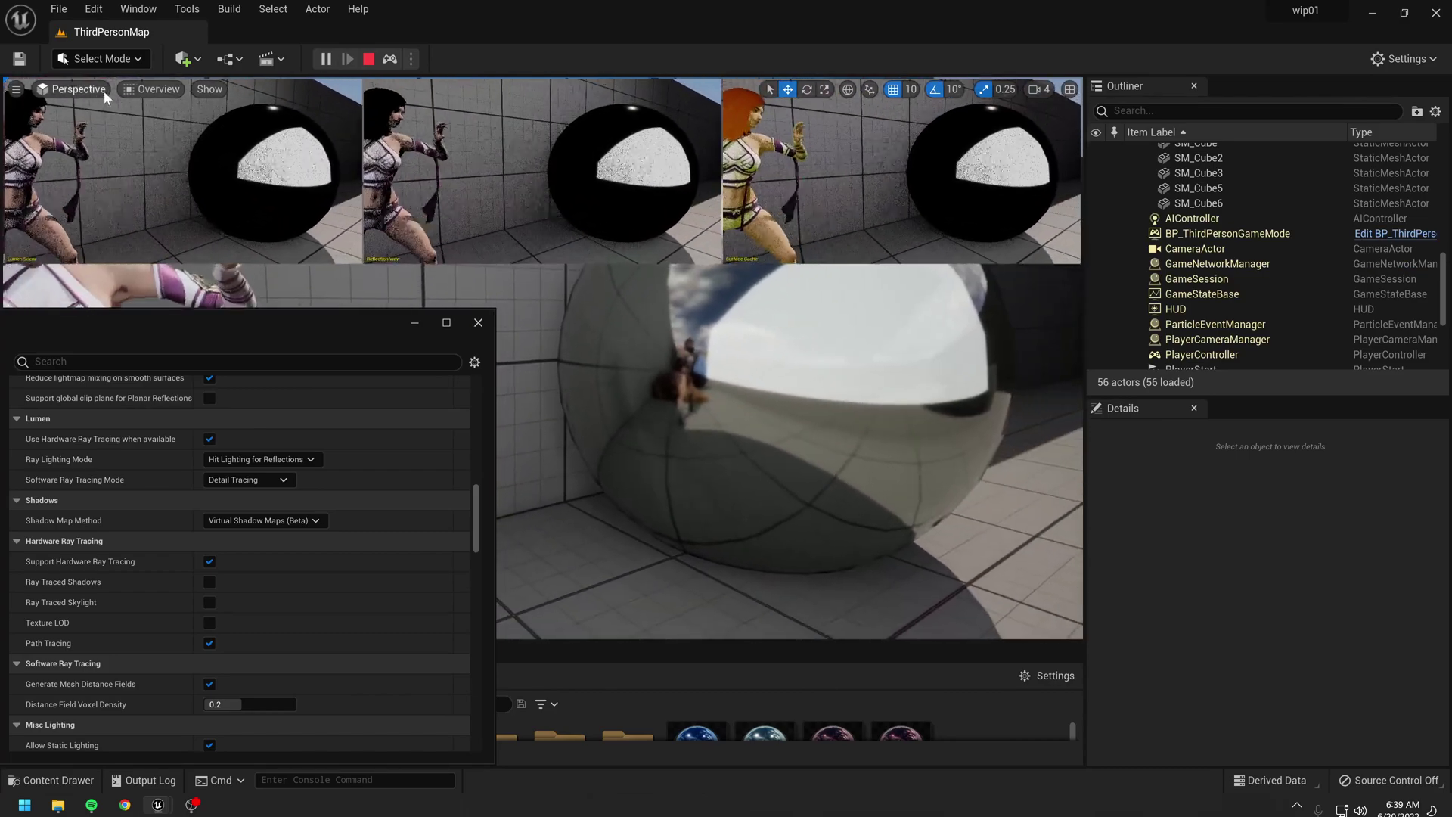
Try viewport Screen Percentage values of 81 and 48 while viewing the sphere reflection from near and far
click(16, 89)
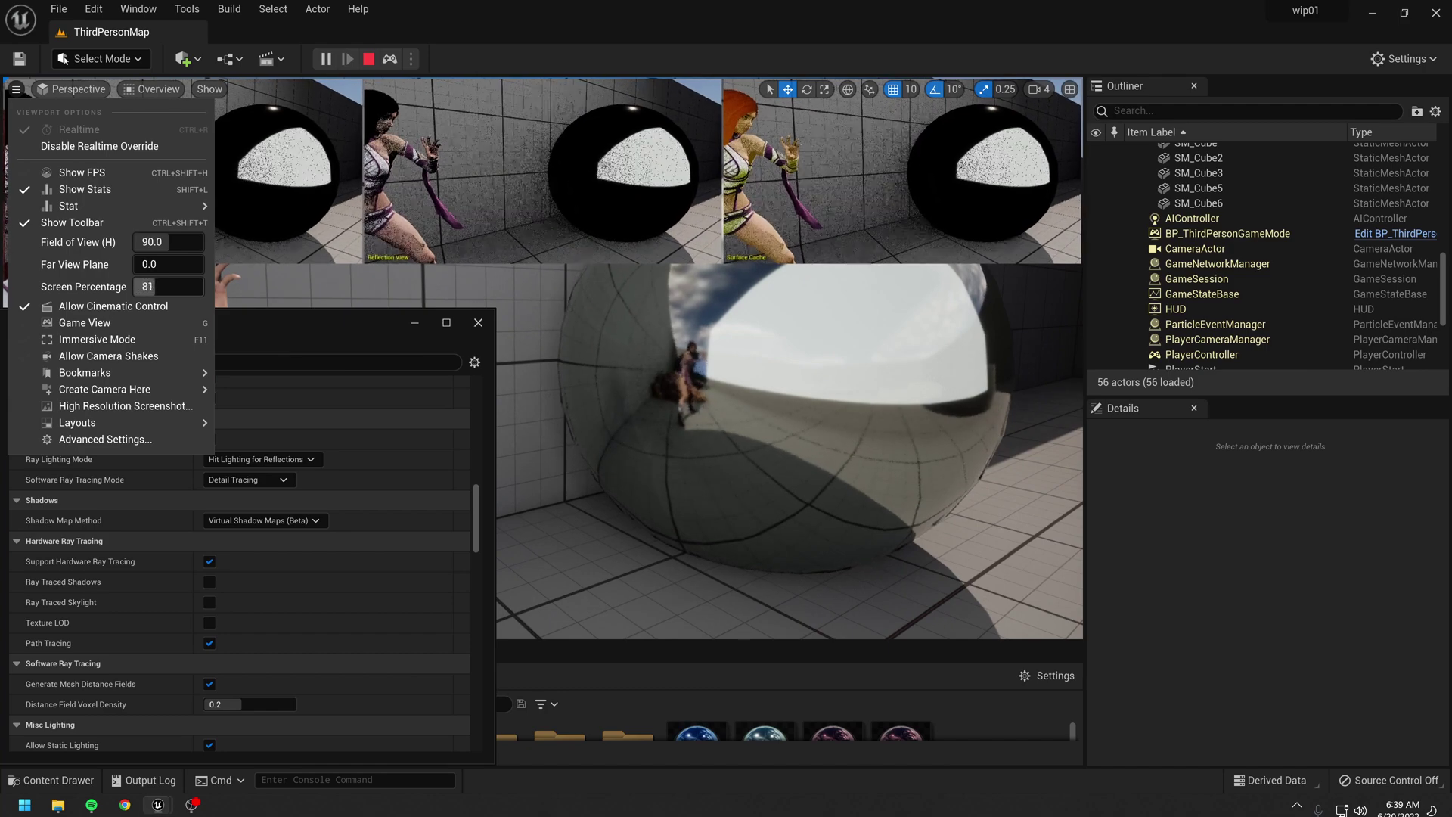
key(w)
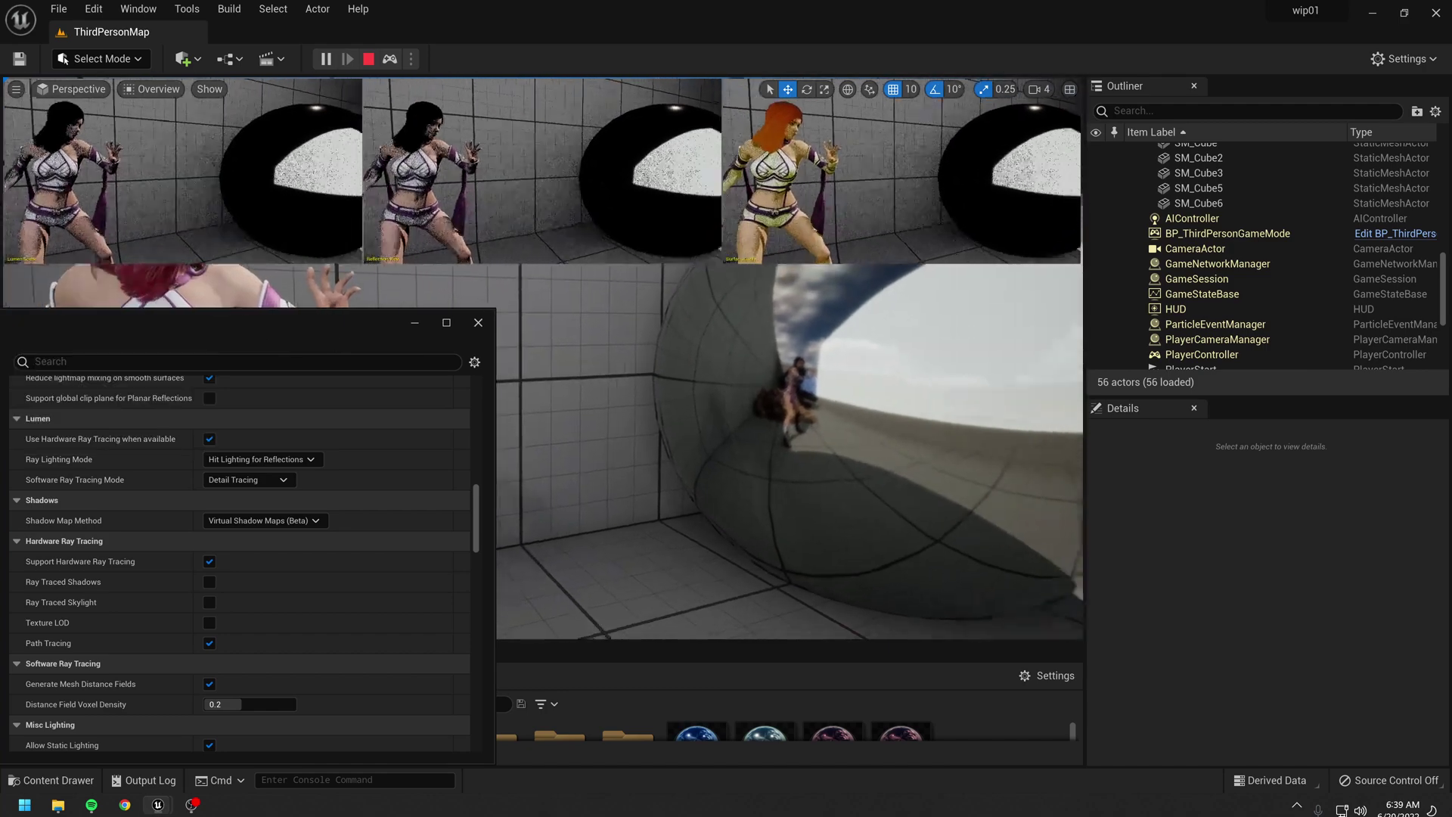
key(s)
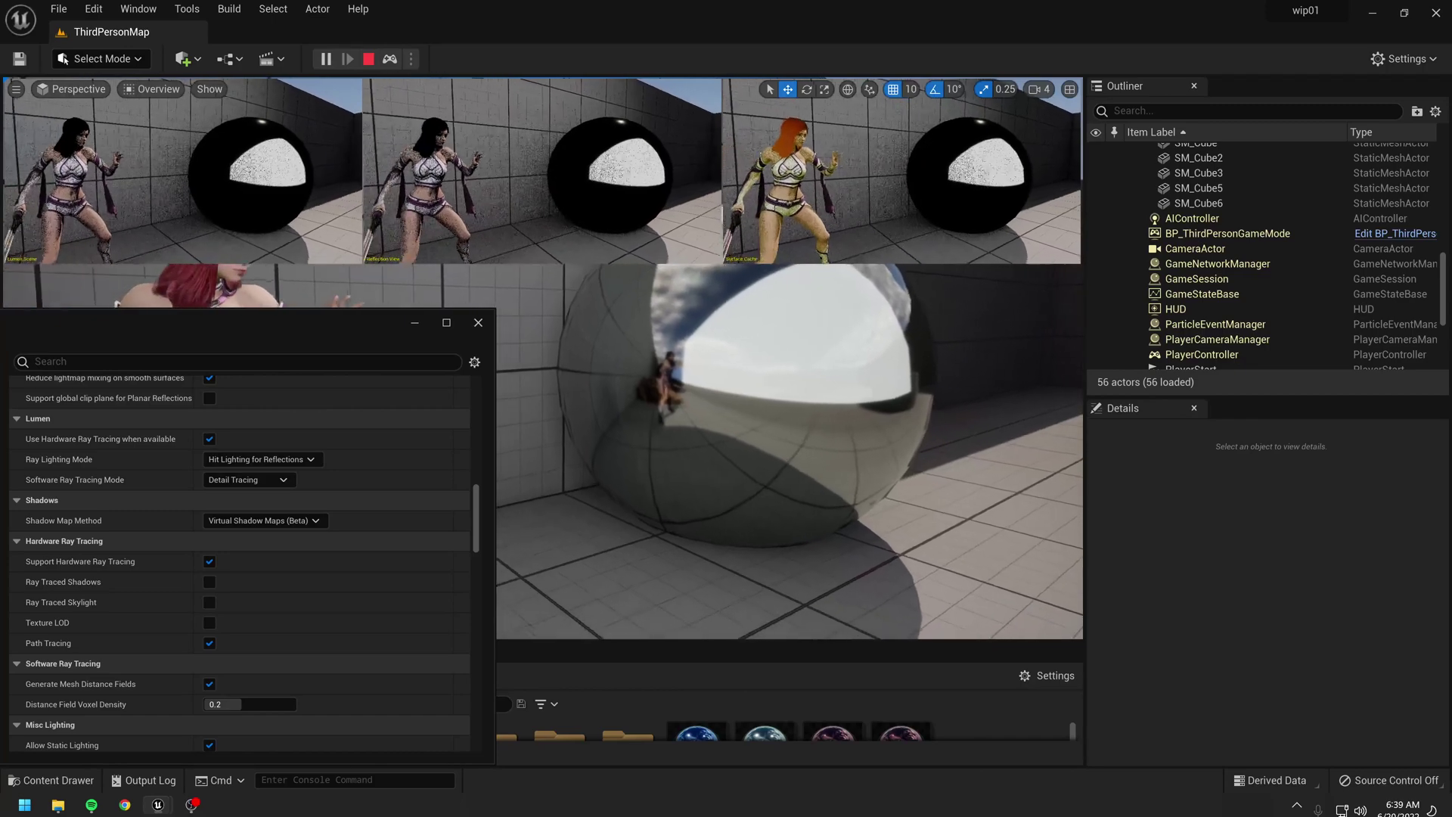
click(17, 90)
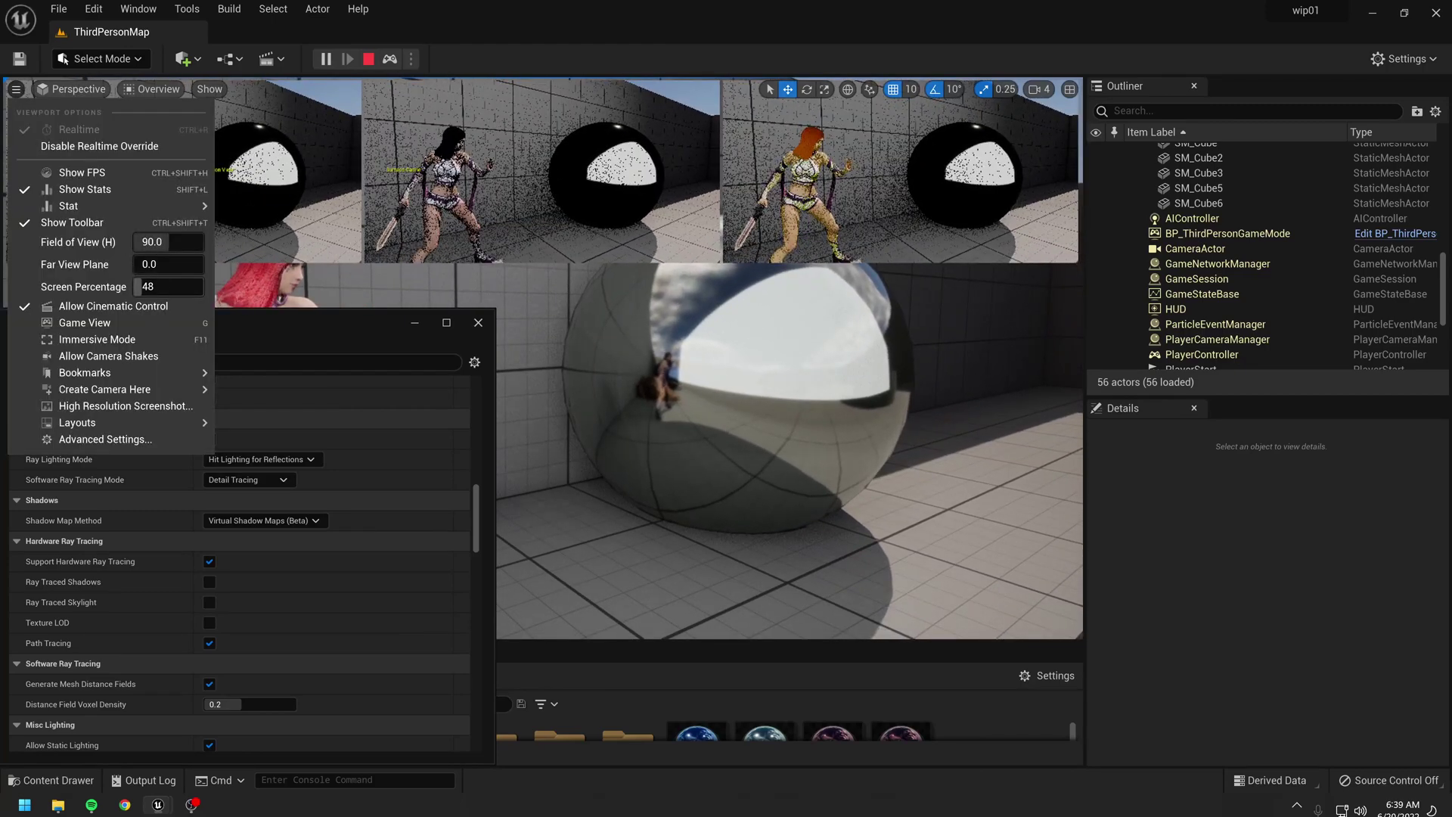
Move the Project Settings window lower to uncover the character, and stop the level simulation
right_drag(545, 340, 340, 340)
drag(320, 327, 331, 540)
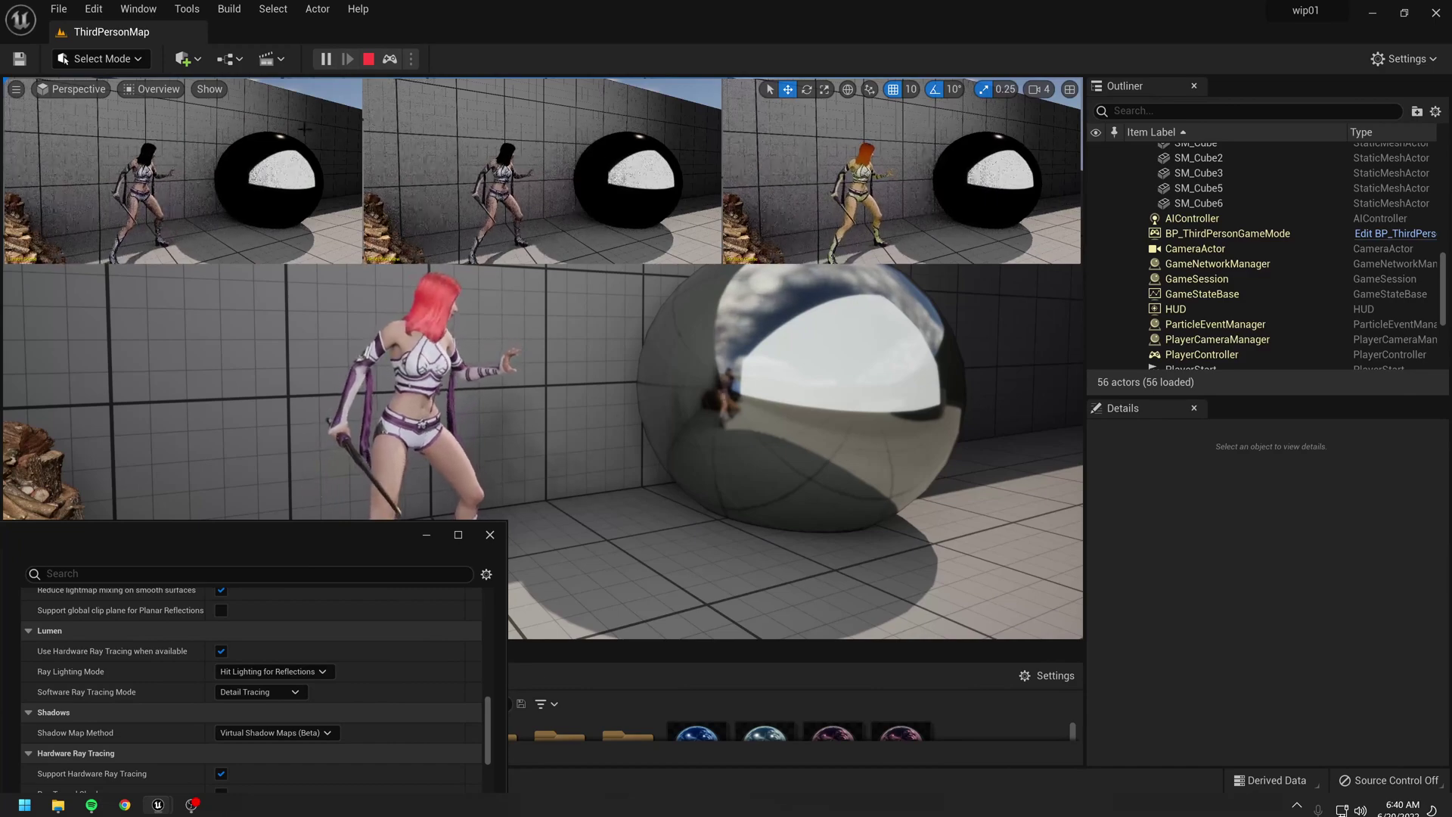
key(Escape)
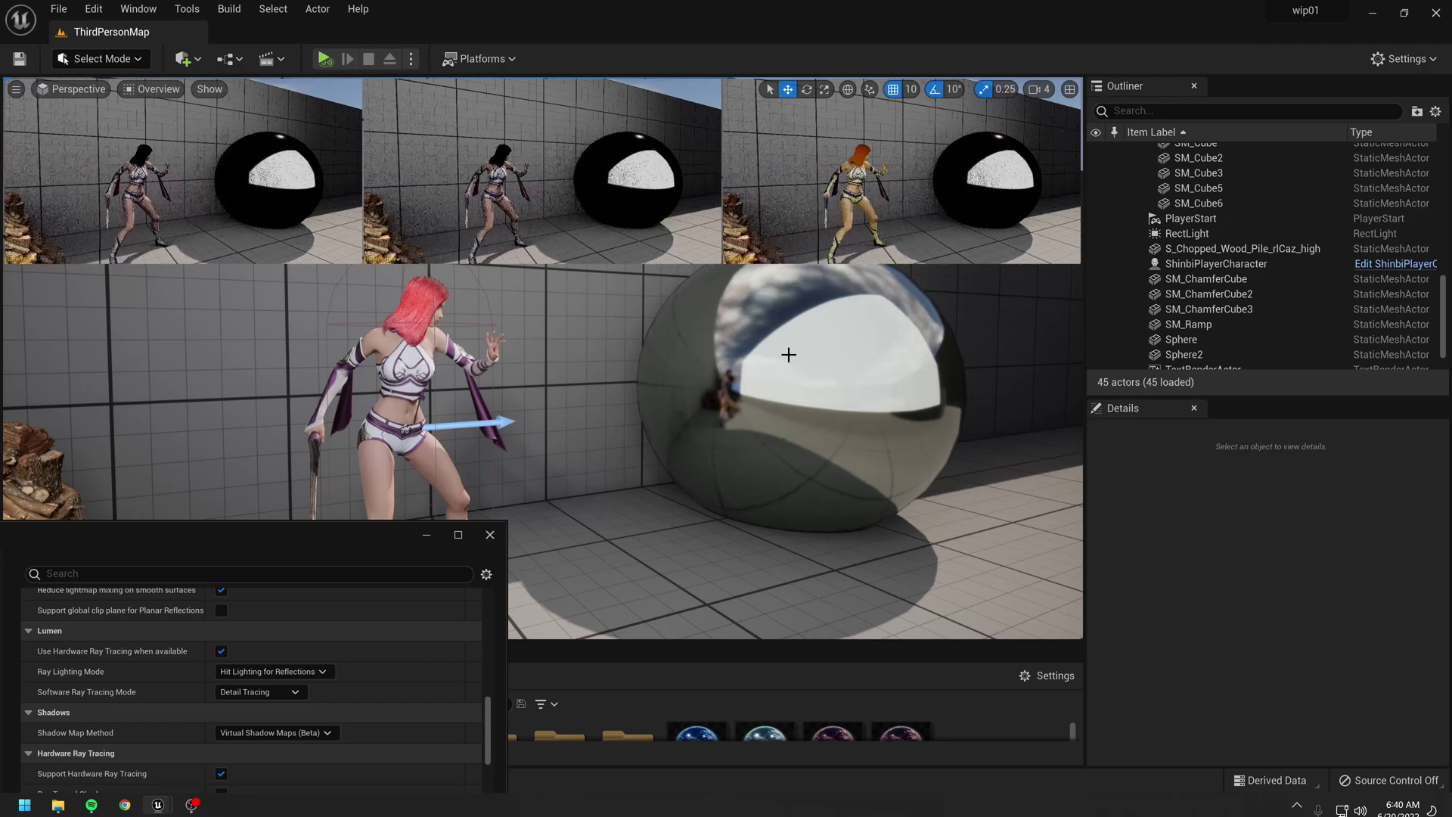
Examine the character, the wood pile and the sphere's hit-lighting reflections from several angles, moving the settings window out of the way
right_drag(757, 360, 728, 356)
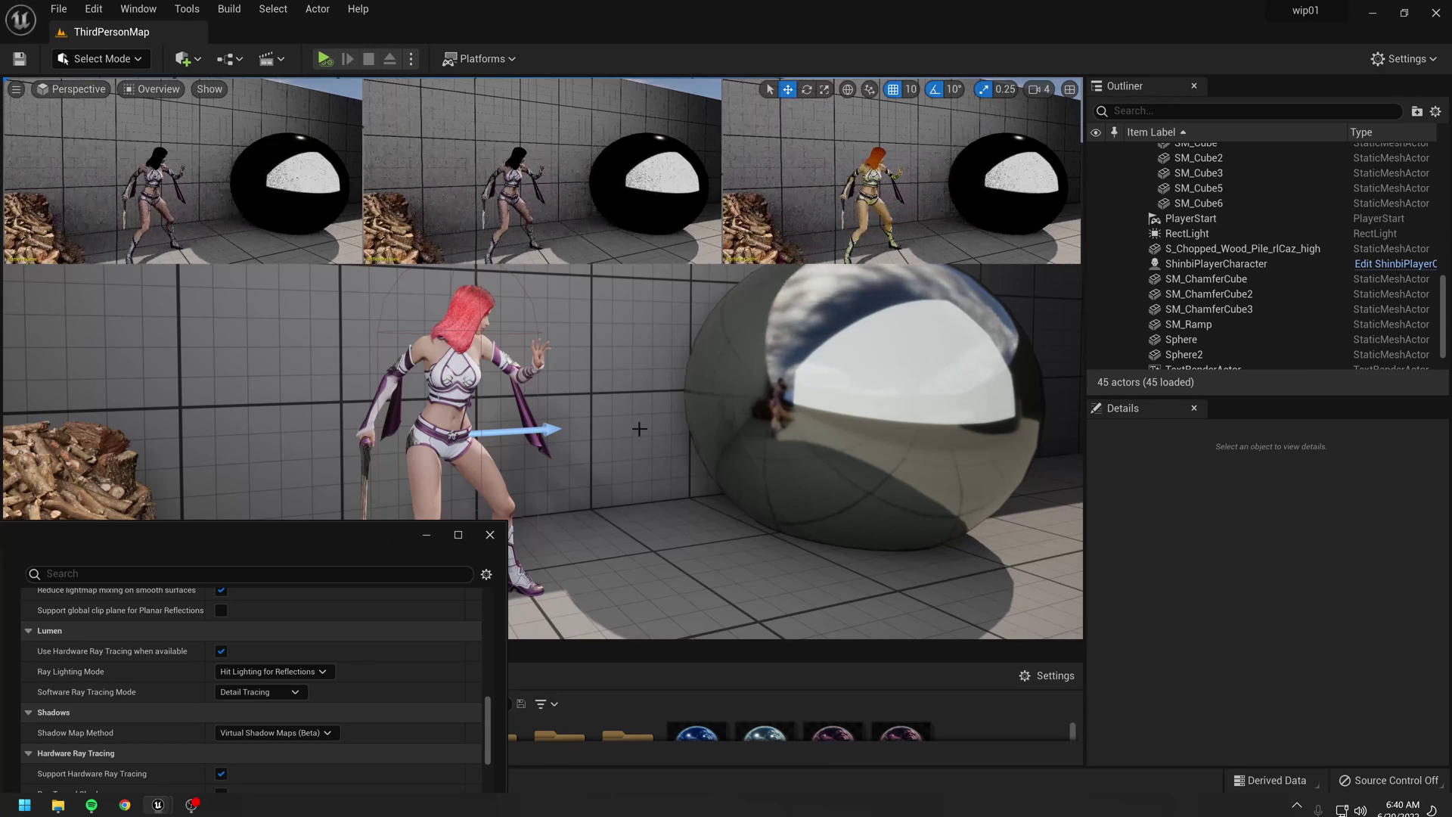
drag(340, 531, 418, 601)
right_drag(654, 503, 764, 539)
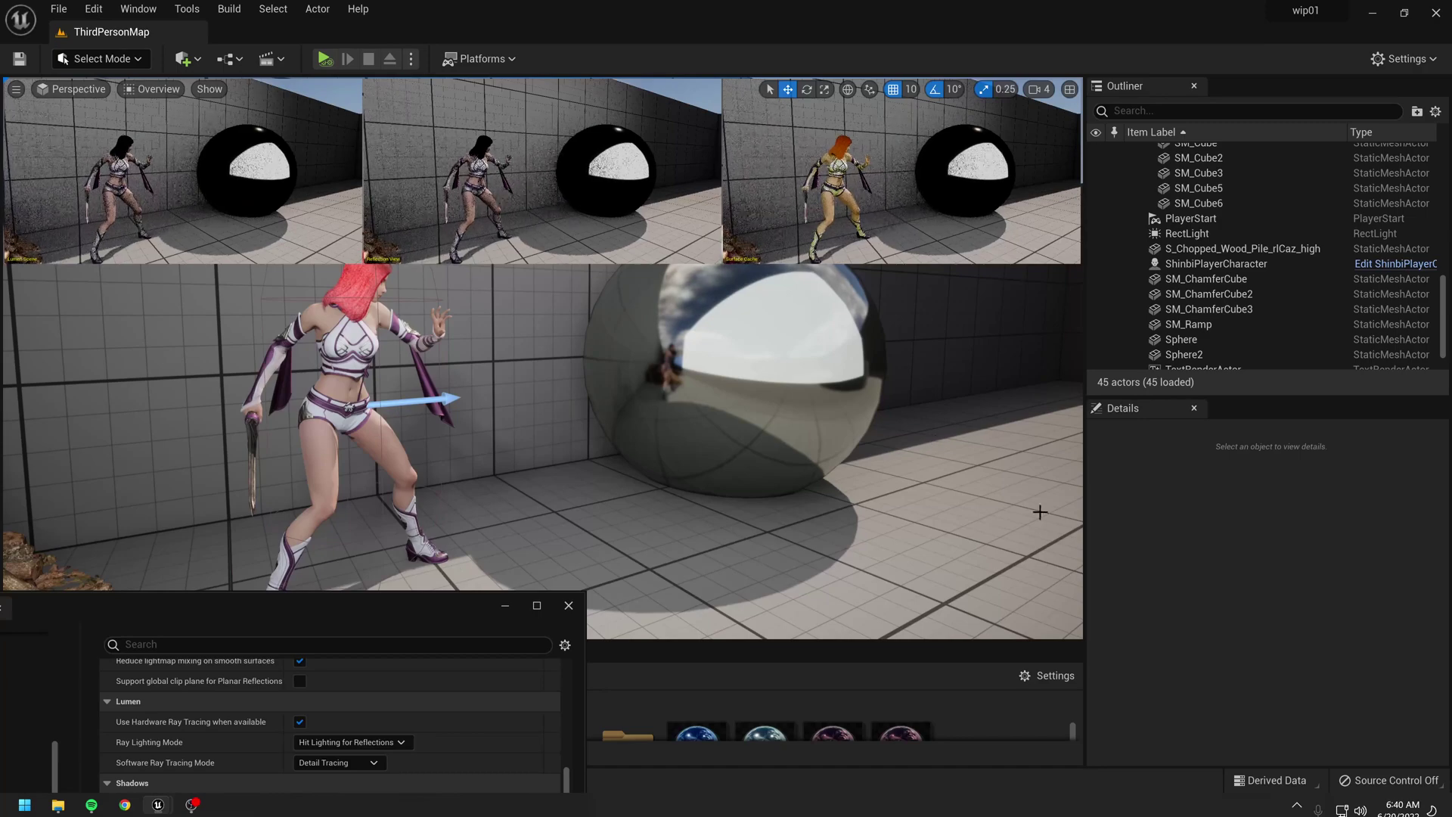
drag(382, 605, 419, 565)
right_drag(702, 409, 594, 373)
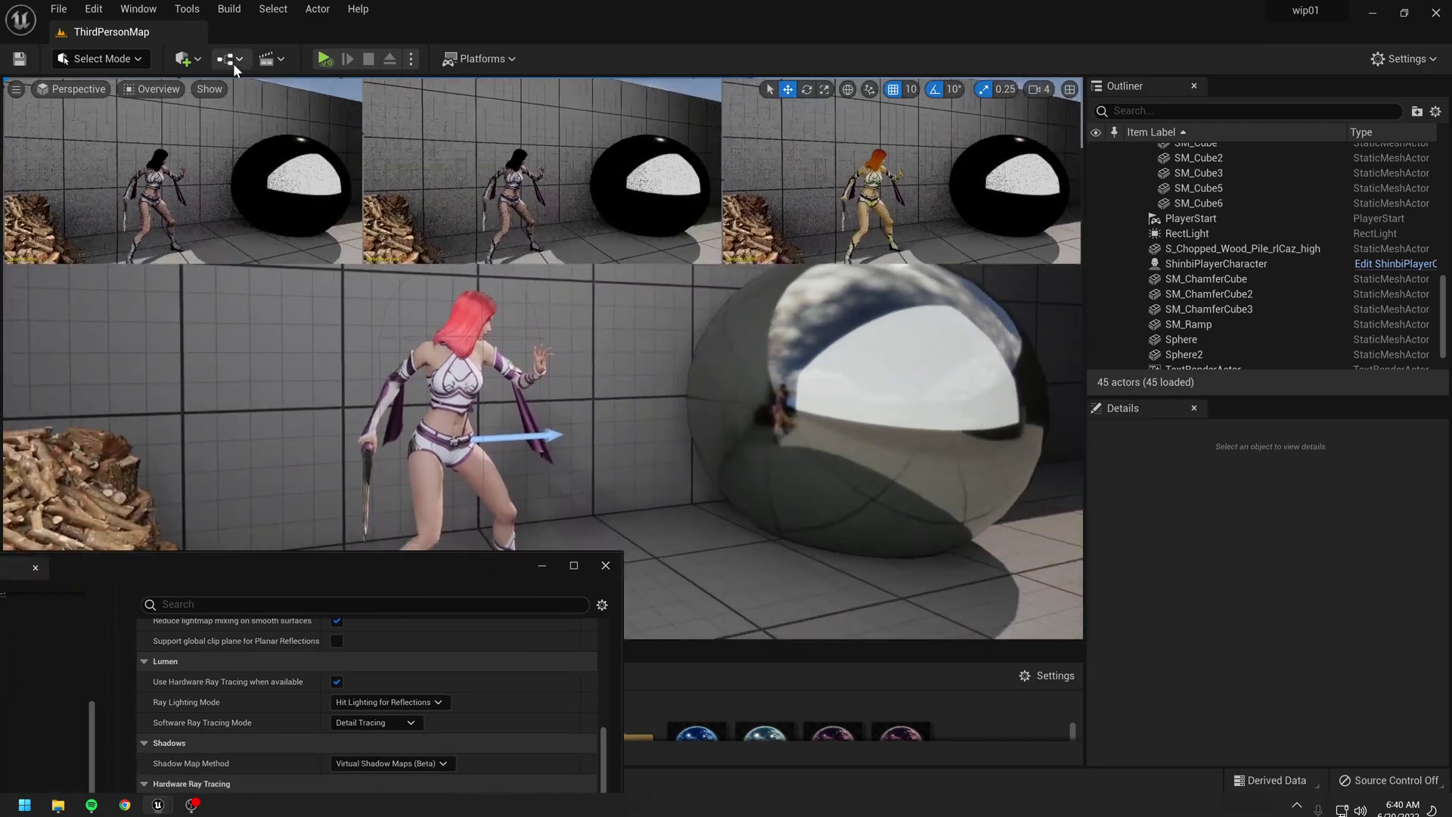
right_drag(815, 324, 771, 393)
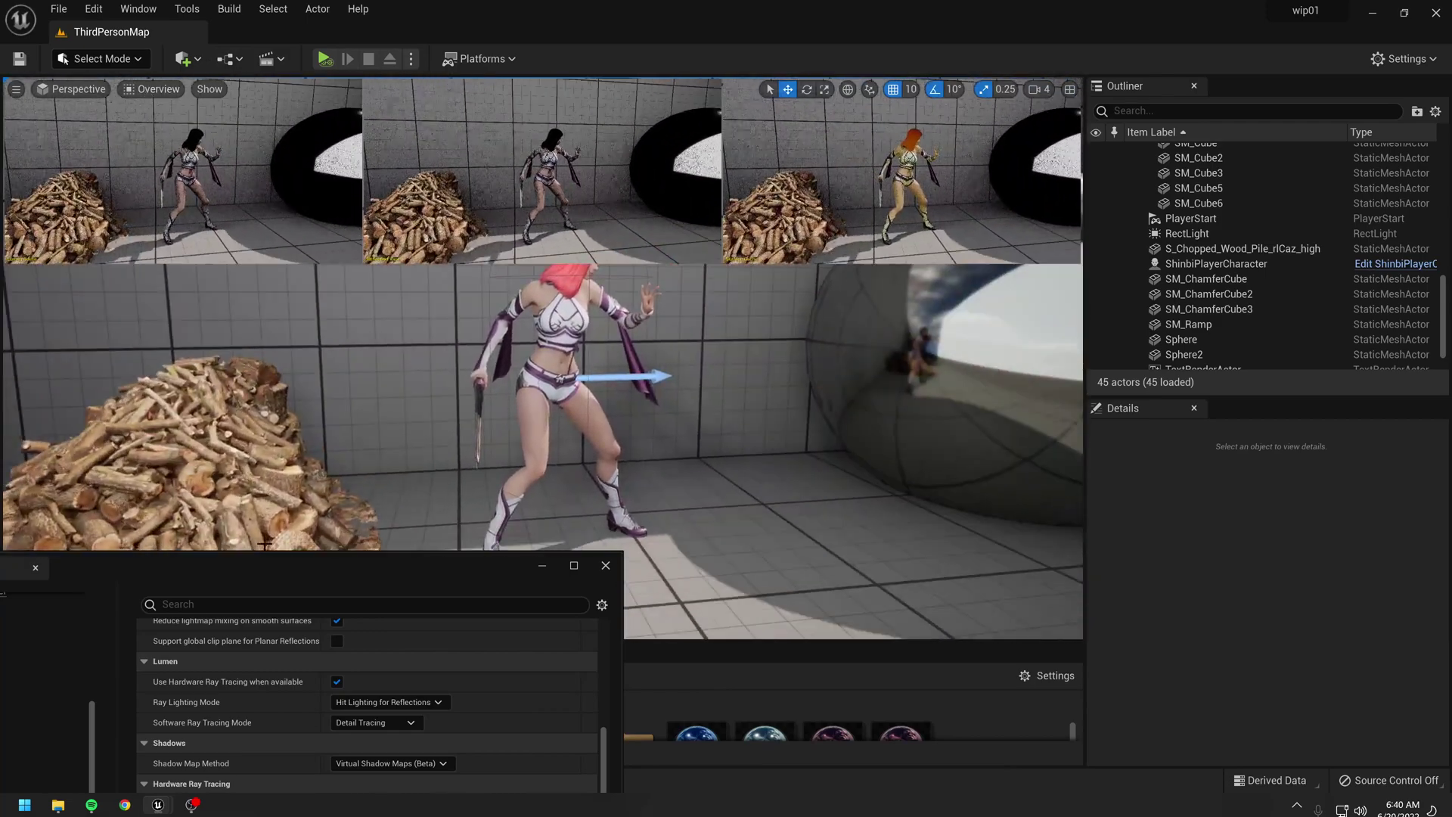
Select the reflective sphere and reposition the Project Settings window so the Lumen options and the sphere are visible together
drag(281, 561, 466, 252)
right_click(923, 421)
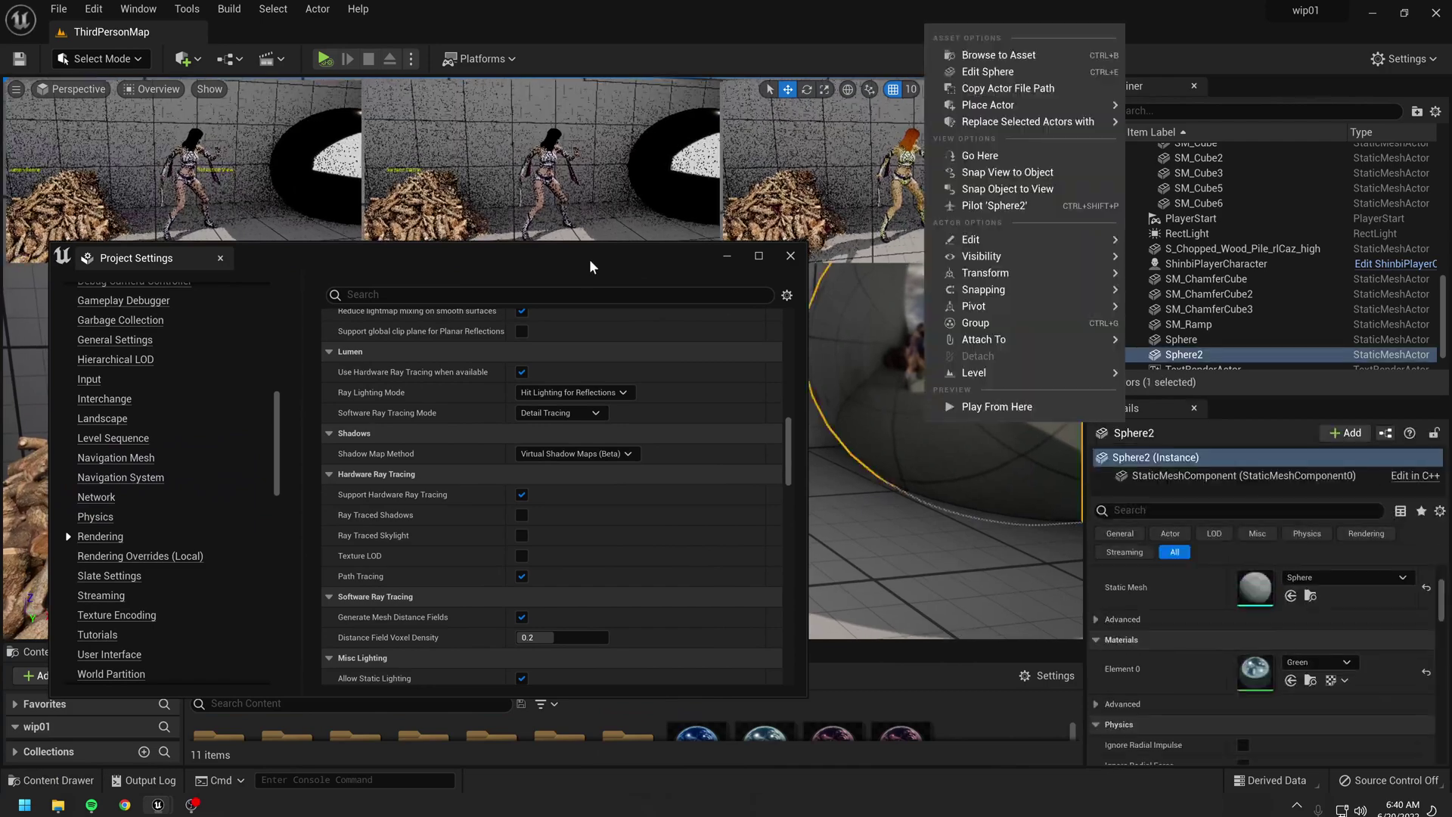
drag(577, 255, 492, 364)
scroll(821, 484, down, 5)
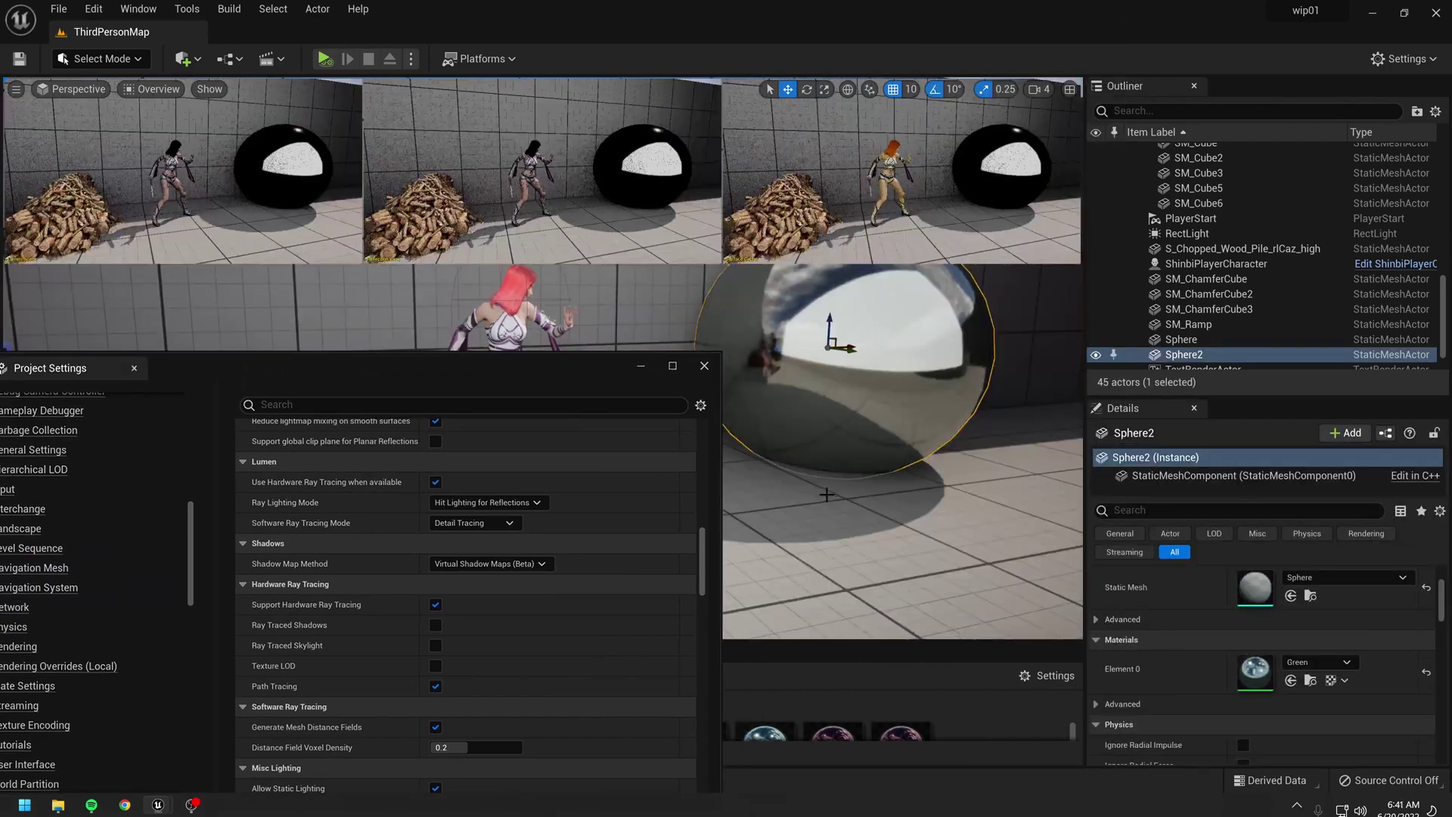
right_drag(822, 485, 806, 444)
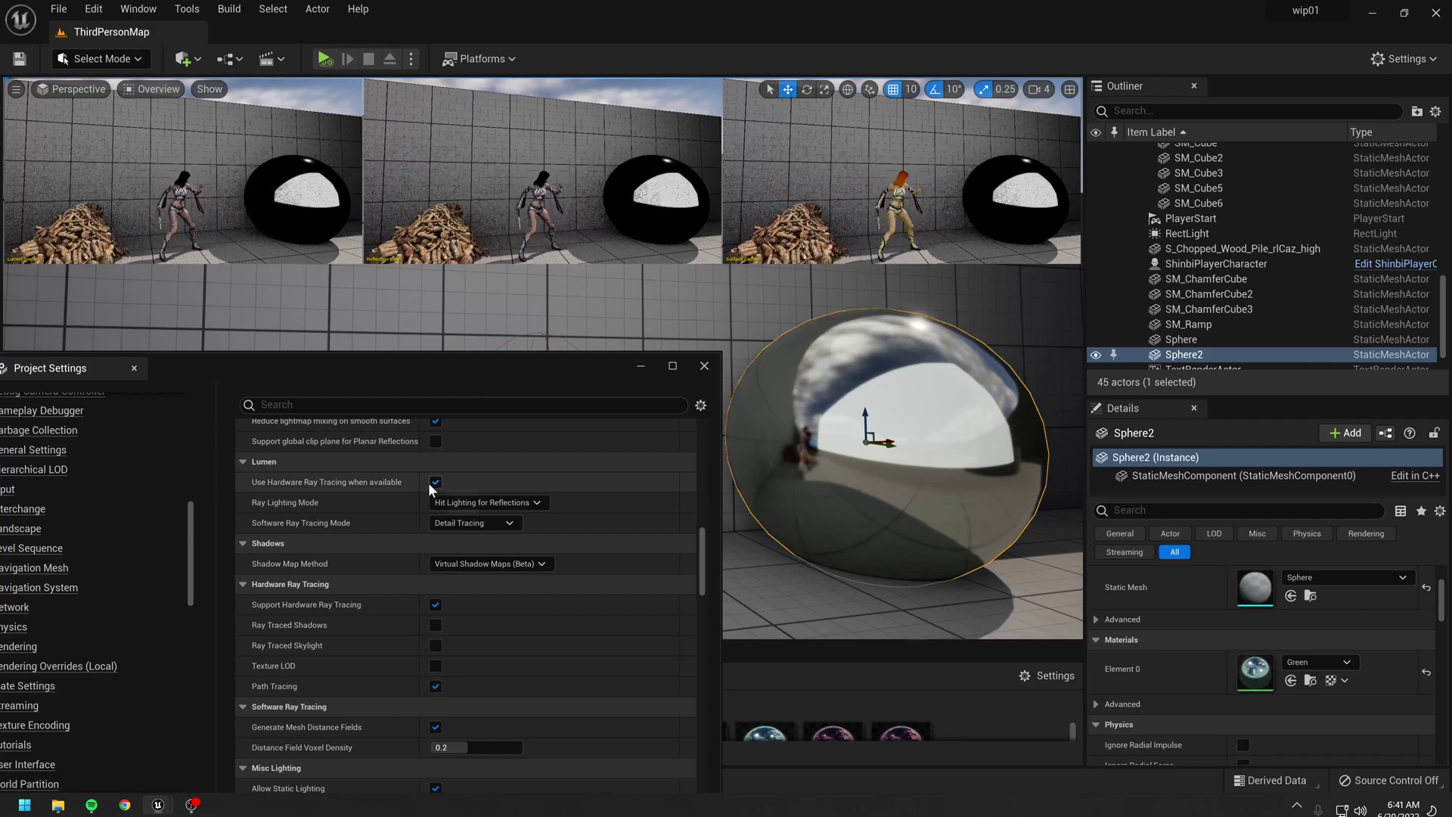
Set the Lumen Ray Lighting Mode to Surface Cache and disable Use Hardware Ray Tracing when available
click(484, 503)
click(493, 517)
click(436, 484)
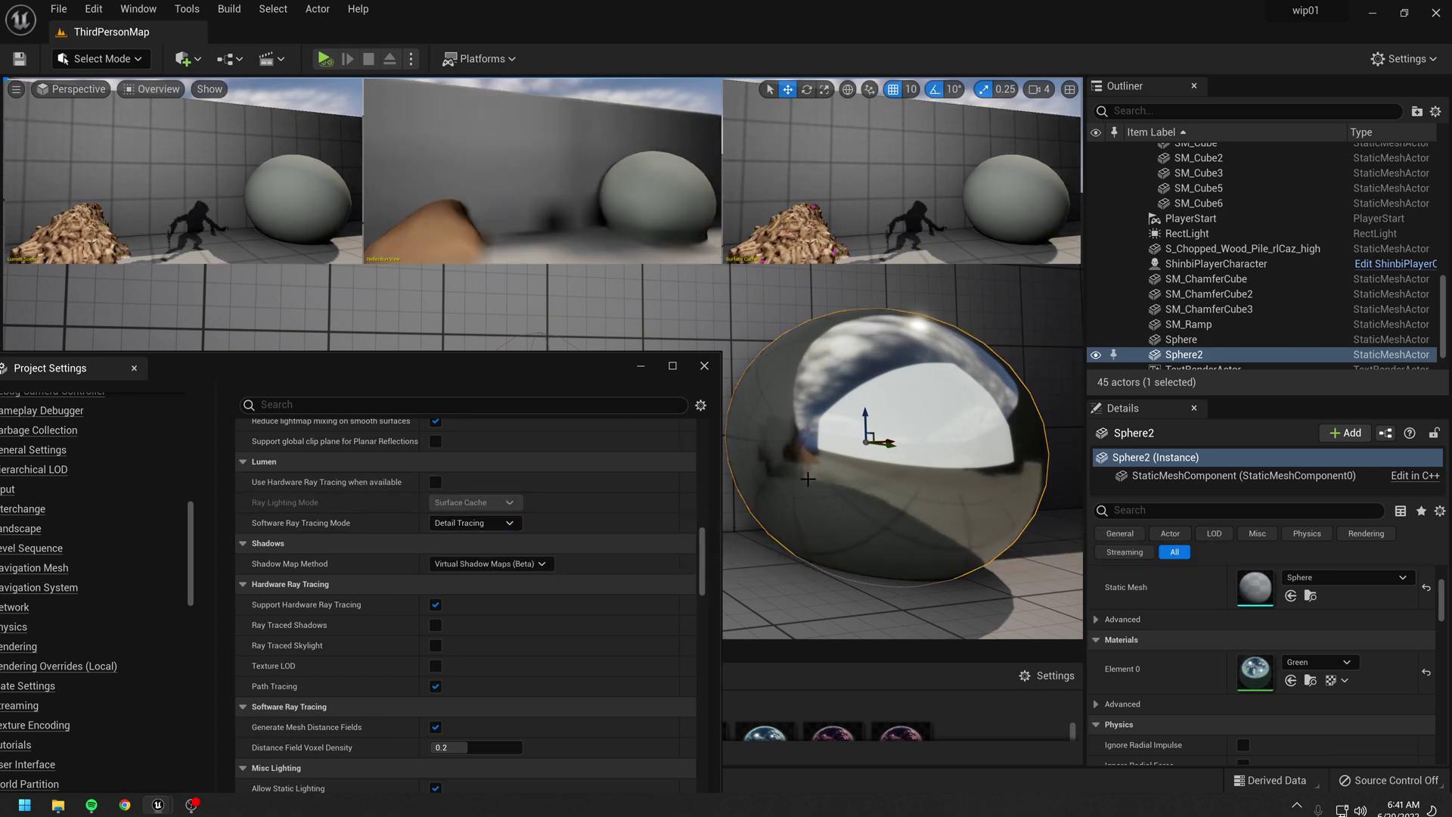
Set the Lumen Software Ray Tracing Mode to Global Tracing and check the sphere's reflection
click(472, 522)
click(460, 550)
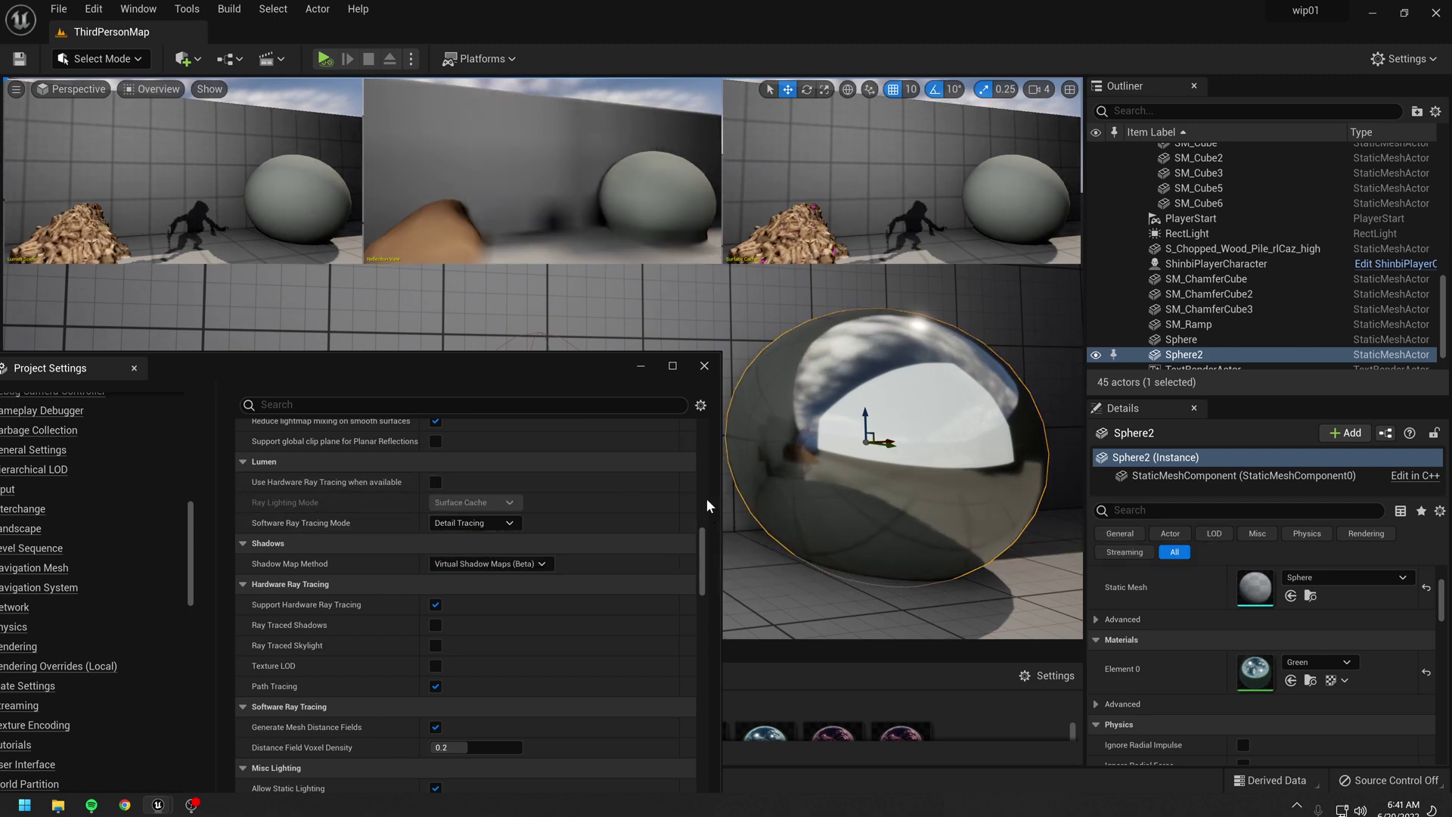
click(483, 524)
click(485, 551)
mouse_move(854, 530)
right_down()
mouse_move(730, 530)
mouse_move(854, 529)
right_up()
Enable Use Hardware Ray Tracing when available and set the Ray Lighting Mode to Hit Lighting for Reflections
click(436, 481)
click(464, 502)
click(467, 525)
mouse_move(855, 488)
right_down()
mouse_move(756, 488)
mouse_move(908, 488)
mouse_move(883, 488)
right_up()
Move the Project Settings window clear of the character with the Lumen options showing, and check the sphere's reflection again
drag(559, 363, 515, 547)
drag(409, 550, 874, 637)
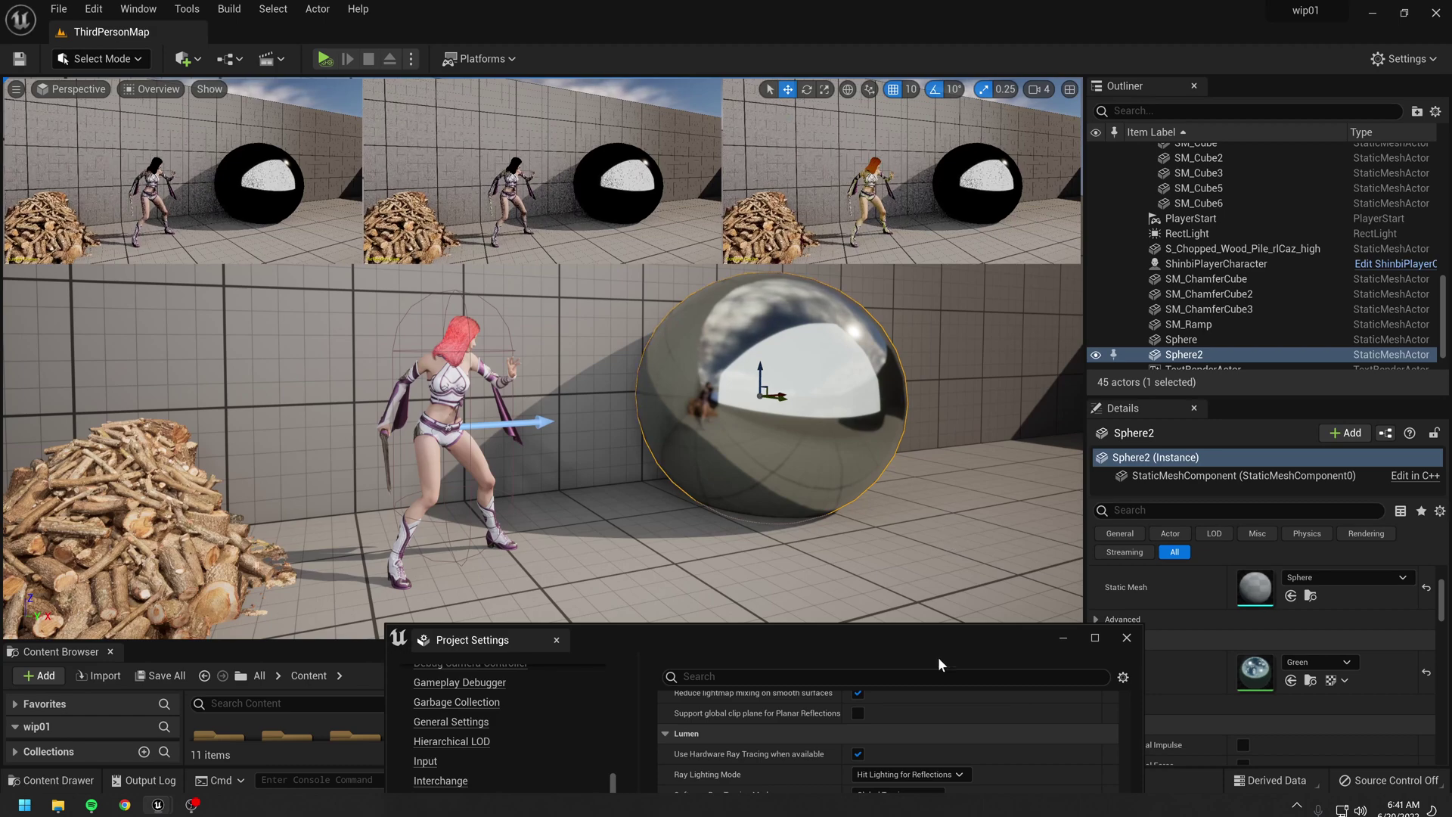
drag(942, 658, 1193, 479)
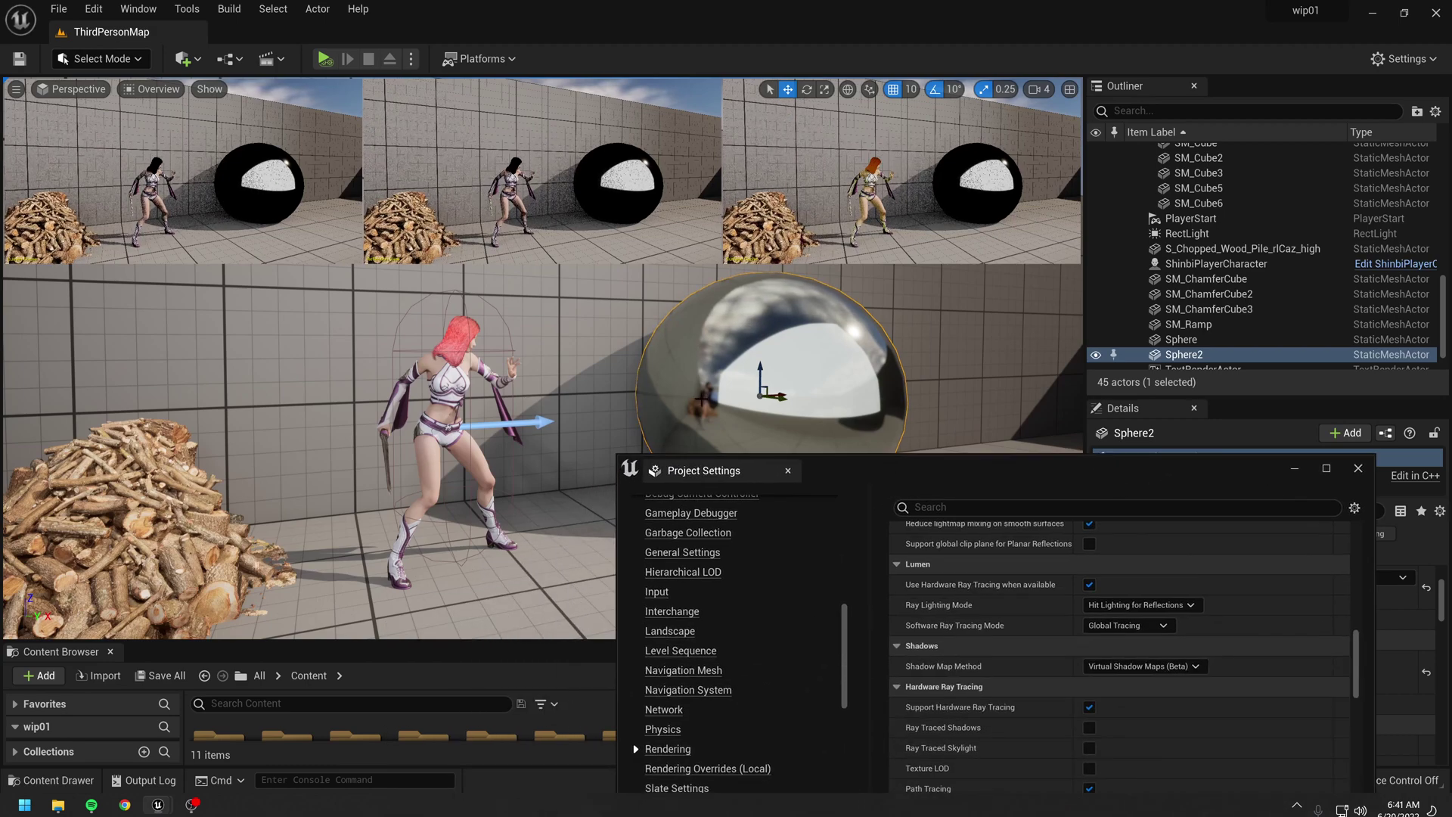
mouse_move(704, 399)
right_down()
mouse_move(738, 411)
mouse_move(712, 407)
right_up()
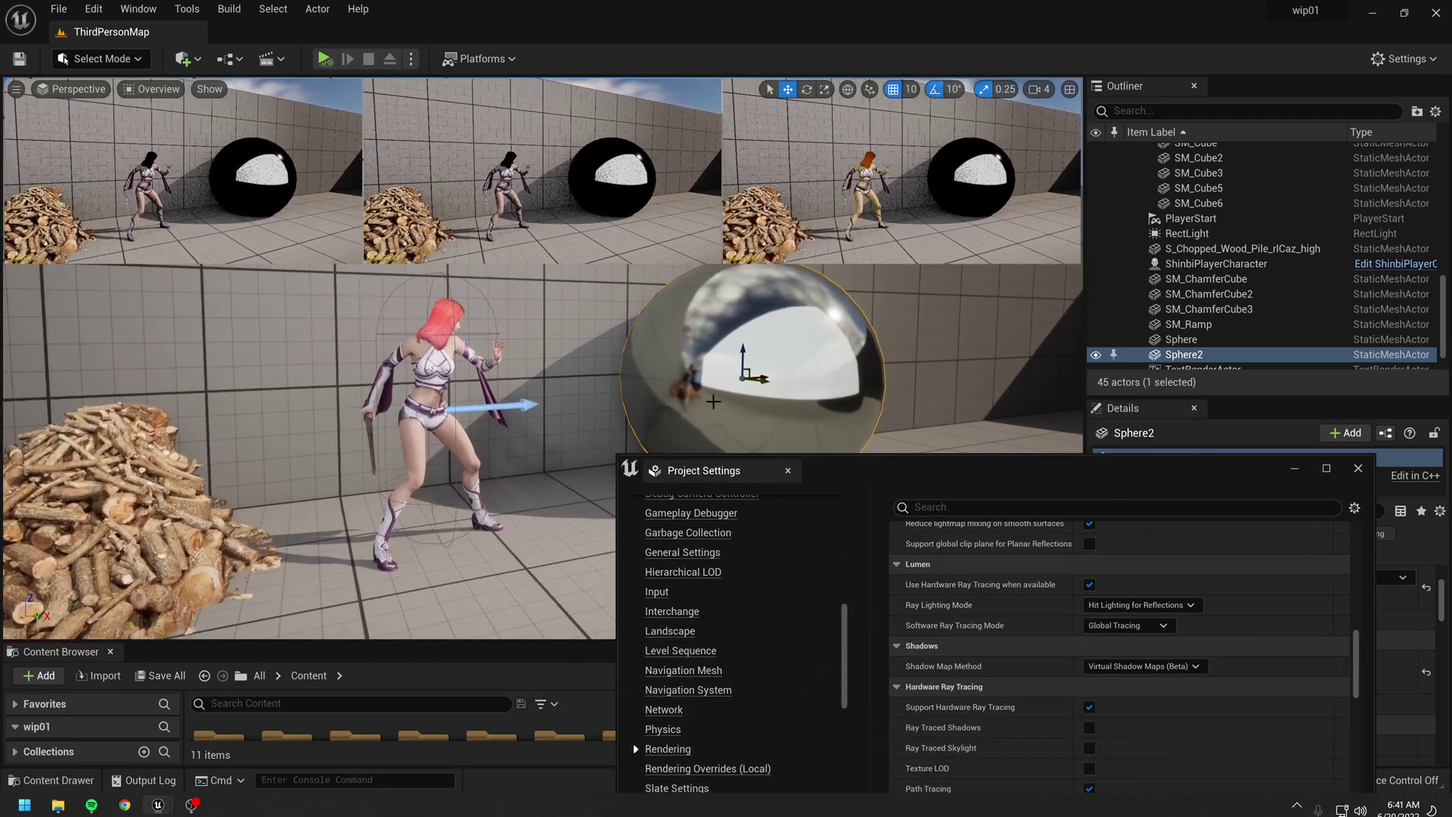